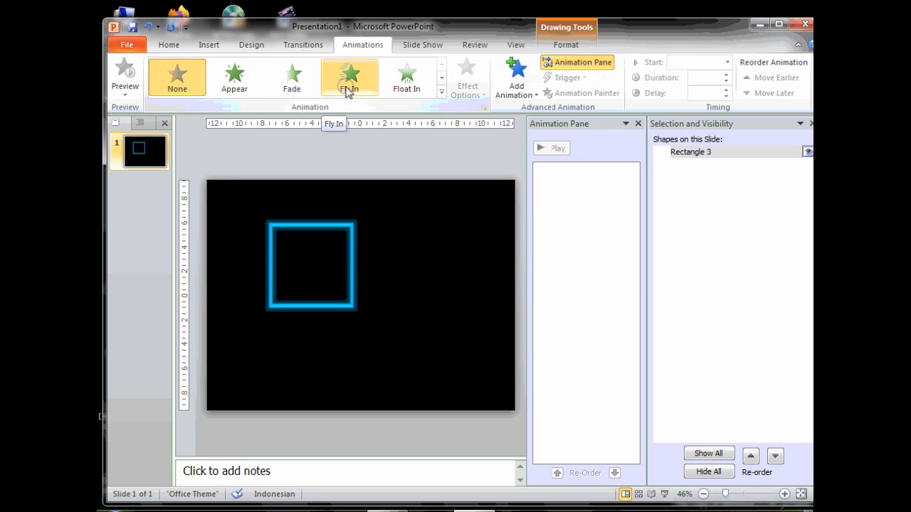
- Apply the Fly In entrance animation to the blue square, move it to the middle of the slide and preview it
left_click(349, 89)
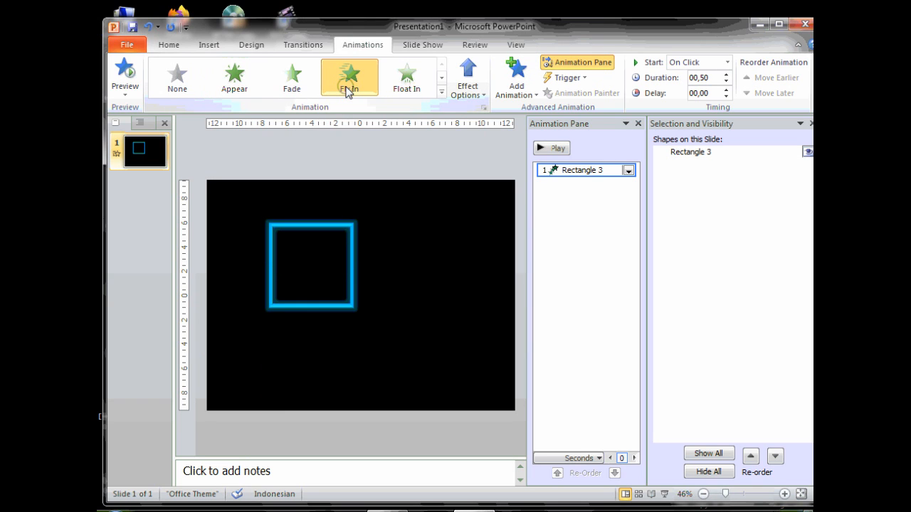
left_click(348, 255)
left_click_drag(349, 255, 407, 270)
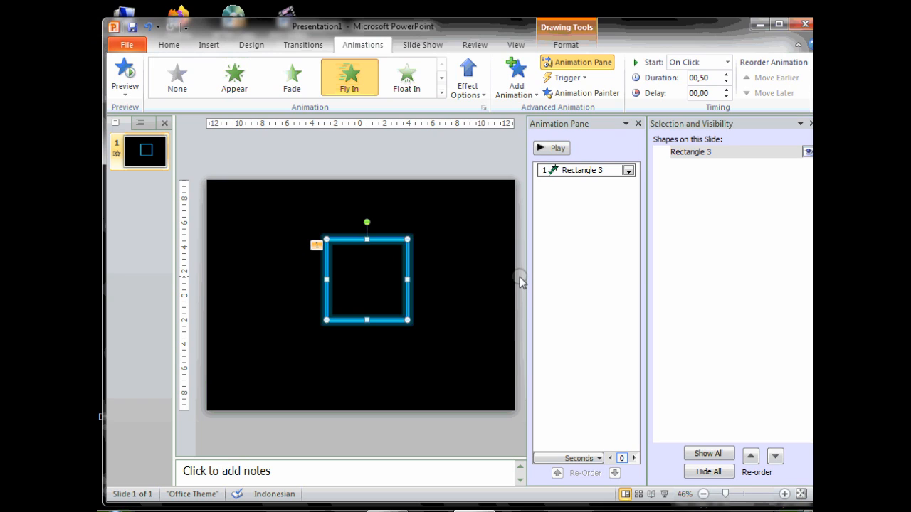
left_click(556, 147)
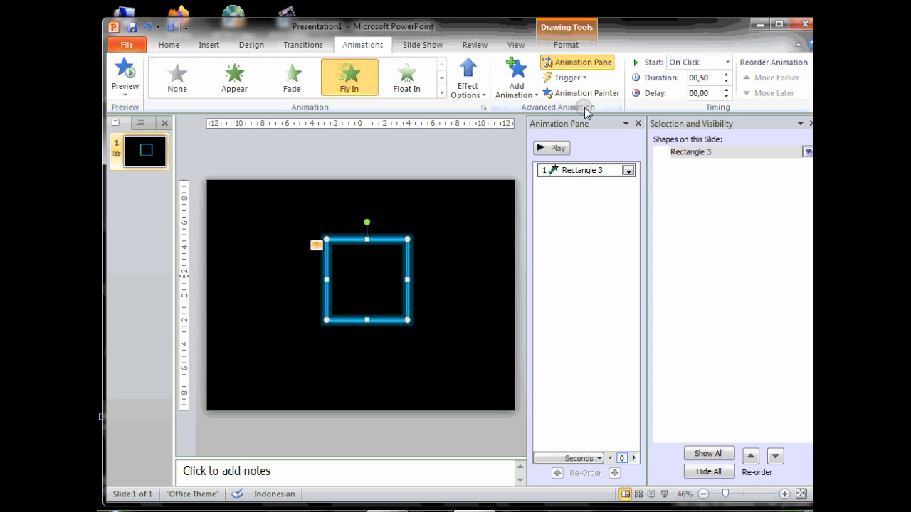
- Add a Spin emphasis animation and a Wheel exit animation to the blue square
left_click(536, 92)
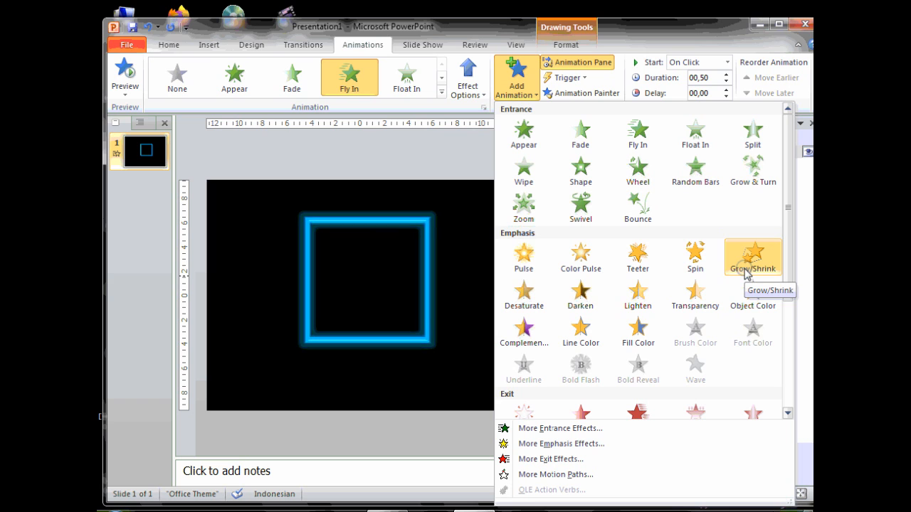
left_click(696, 260)
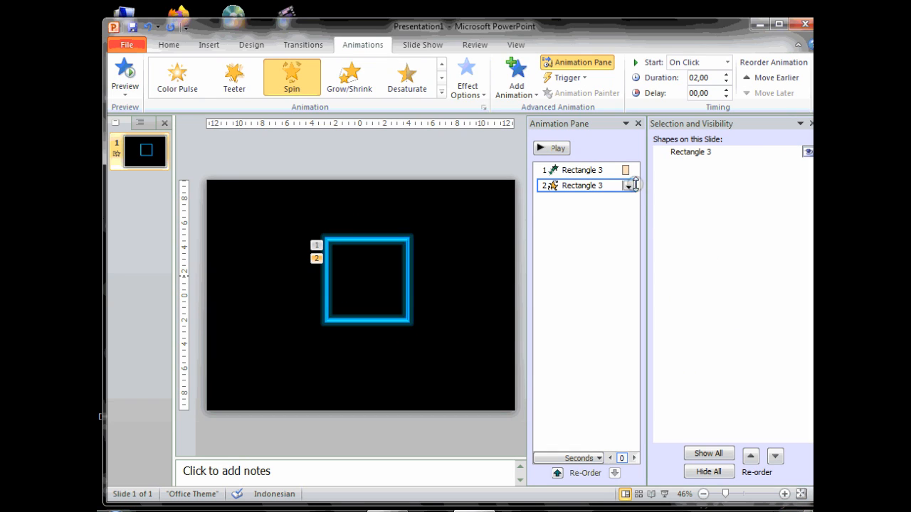
left_click(536, 96)
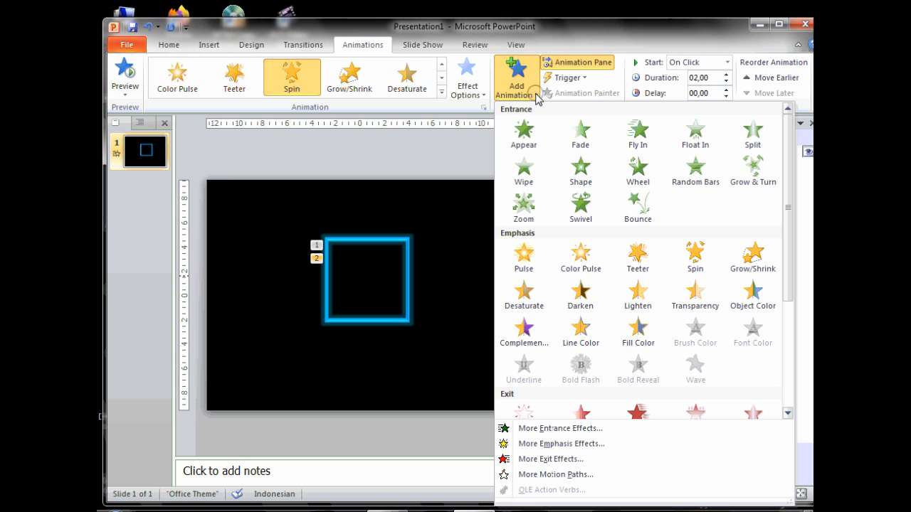
scroll(640, 278, "down", 3)
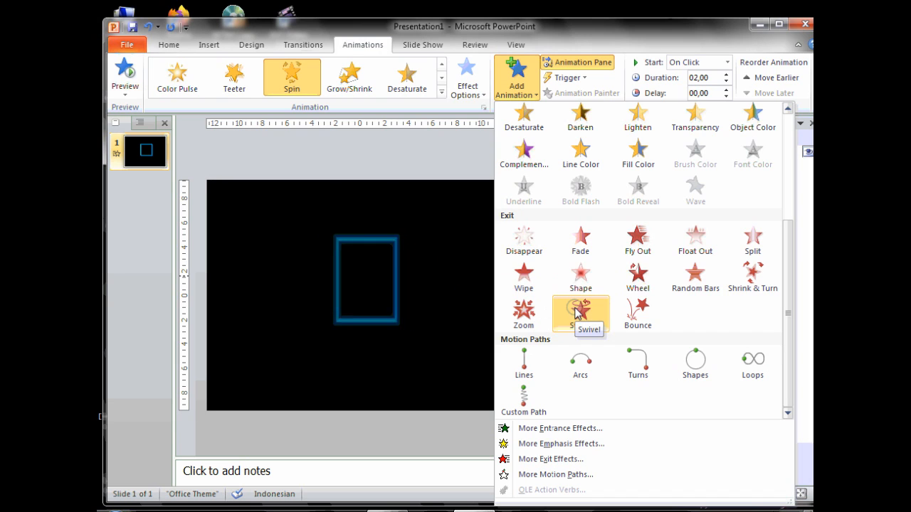
left_click(638, 277)
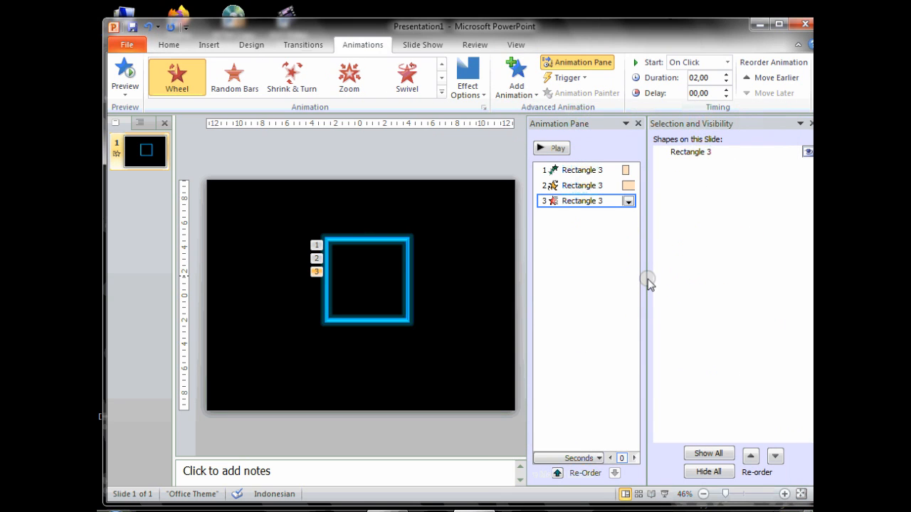
- Add a Shrink & Turn exit animation to the blue square and preview the animation sequence
left_click(521, 89)
scroll(648, 228, "down", 5)
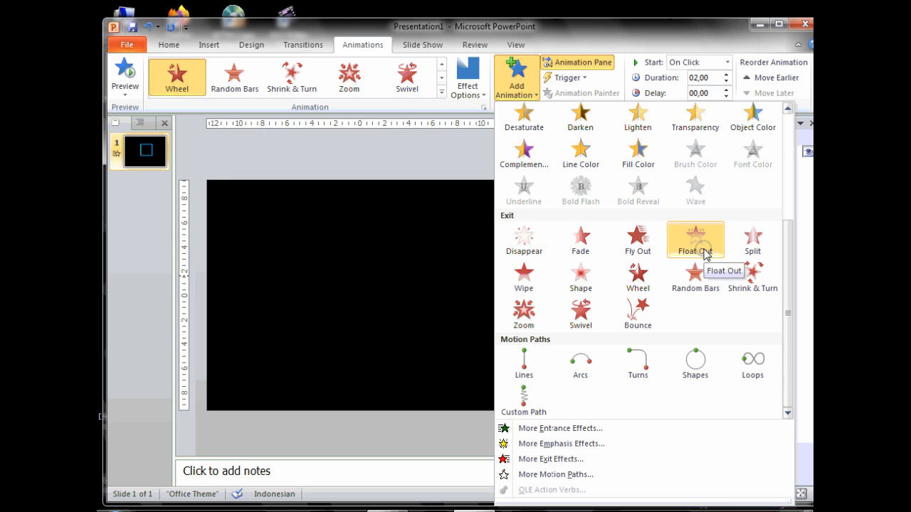
left_click(755, 275)
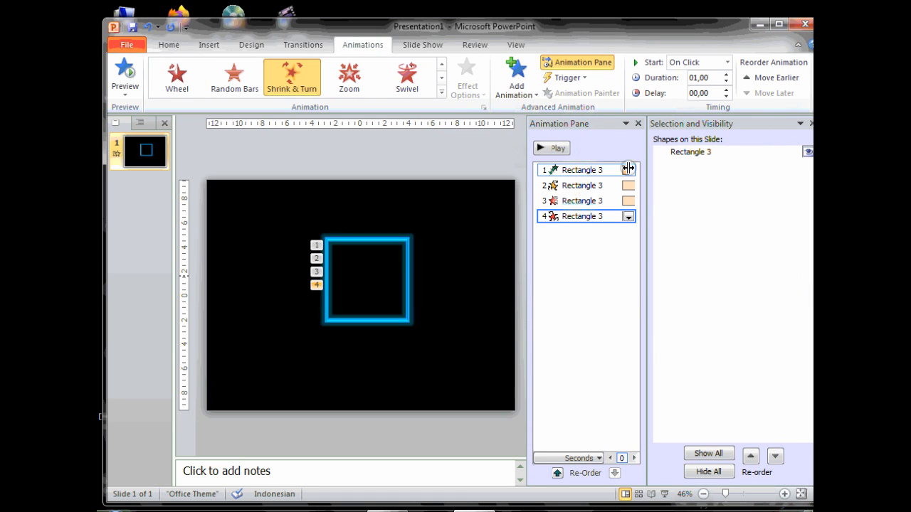
left_click(556, 148)
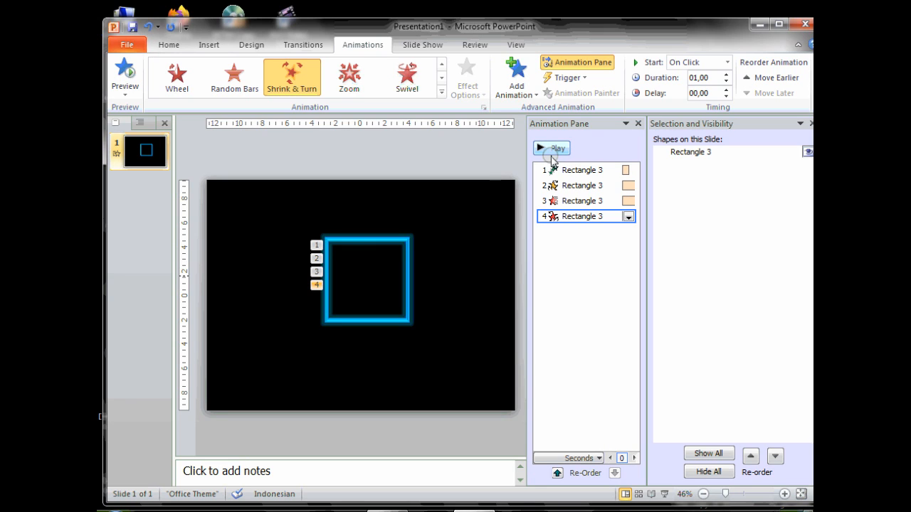
- Paste a copy of the animated square, shrink it to fit centred inside the original, and preview the animations
left_click(407, 260)
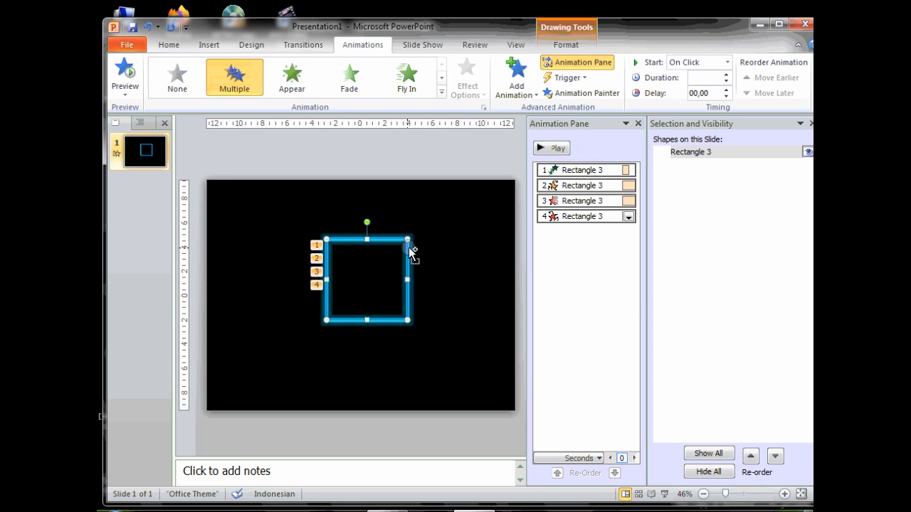
key("ctrl+v")
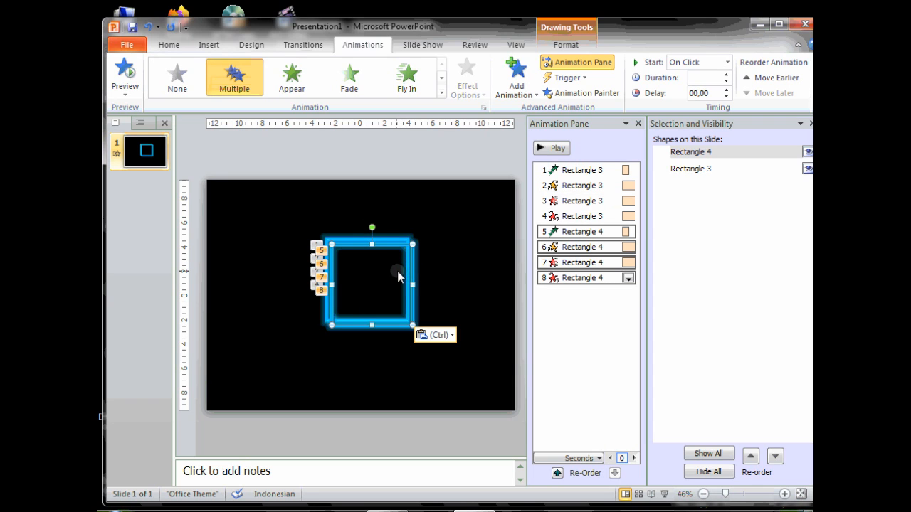
left_click_drag(411, 301, 447, 232)
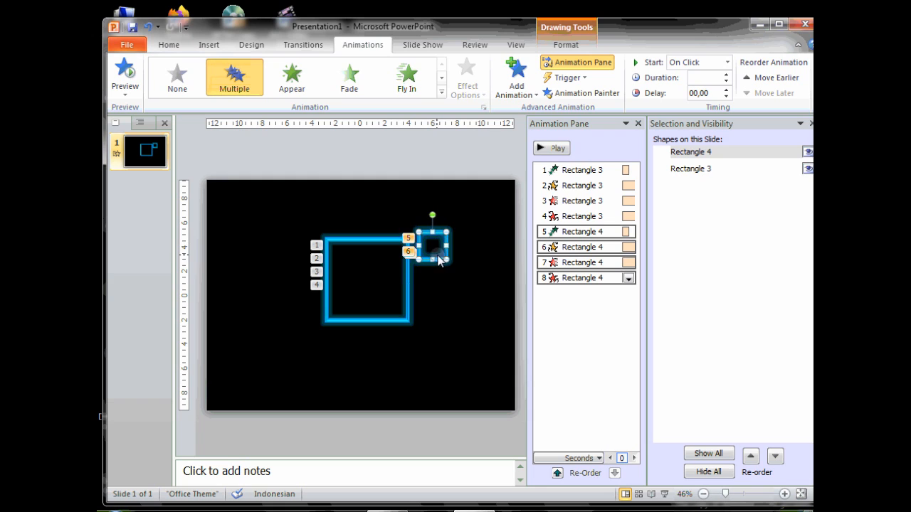
left_click_drag(438, 233, 373, 267)
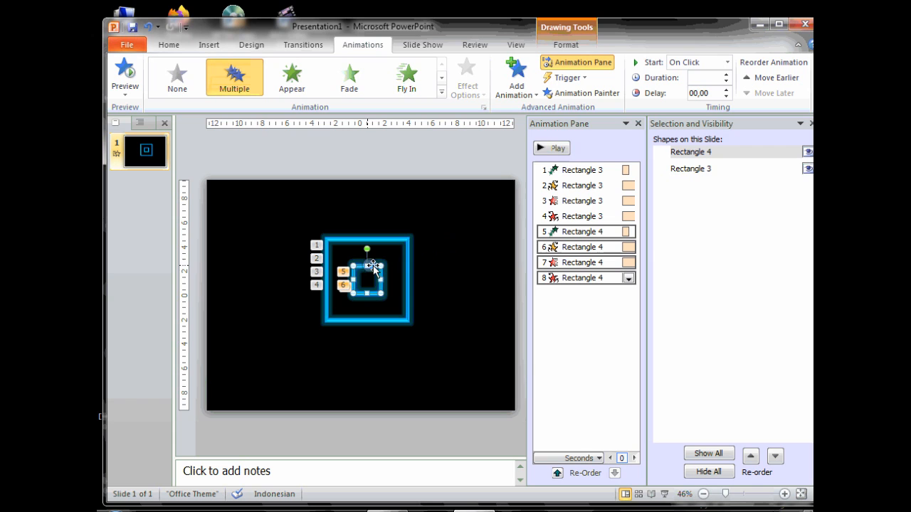
left_click(559, 149)
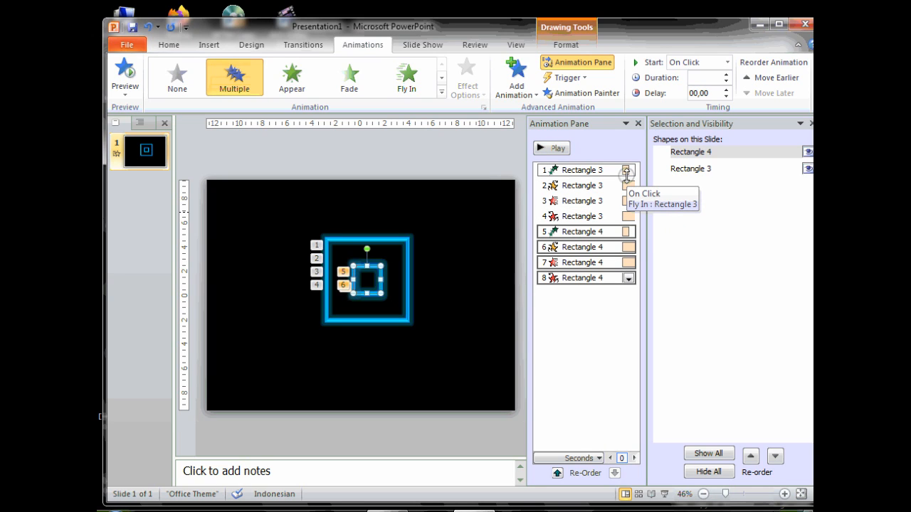
left_click(556, 149)
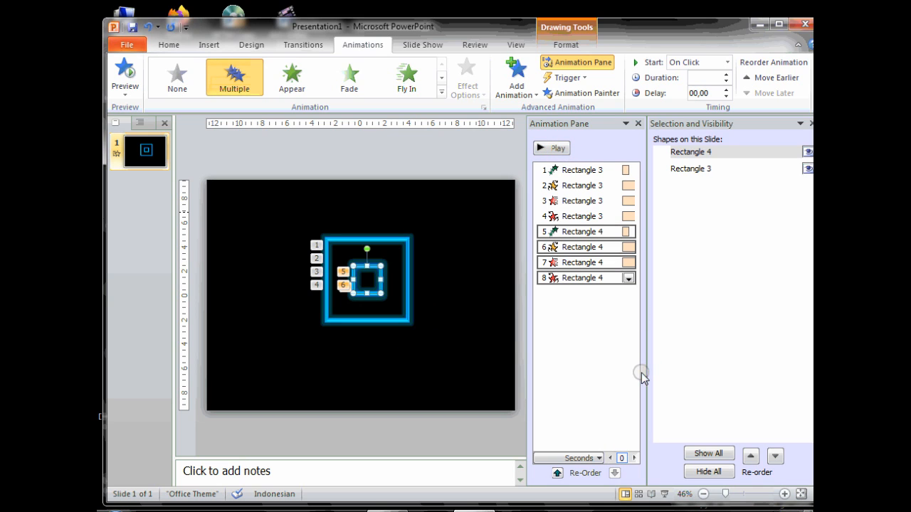
- Review the start options and timing settings of the outer square's Fly In animation without changing them
left_click(628, 278)
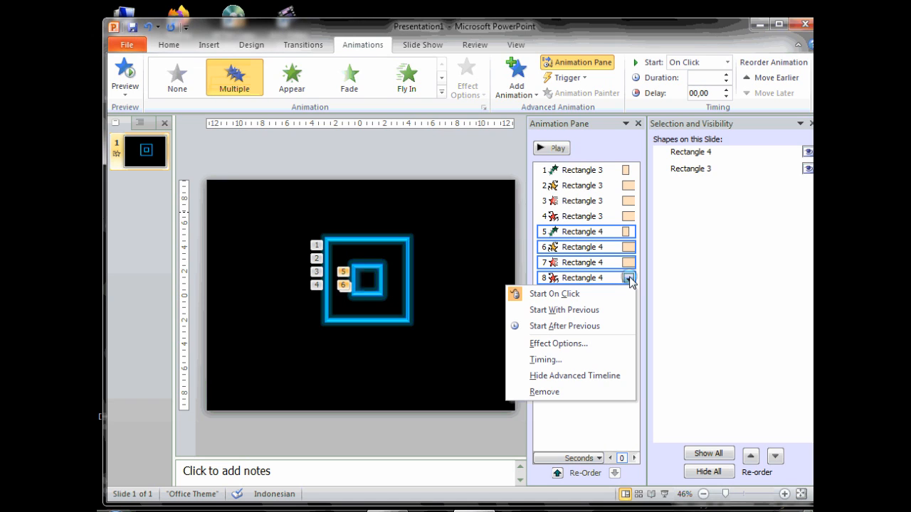
left_click(629, 172)
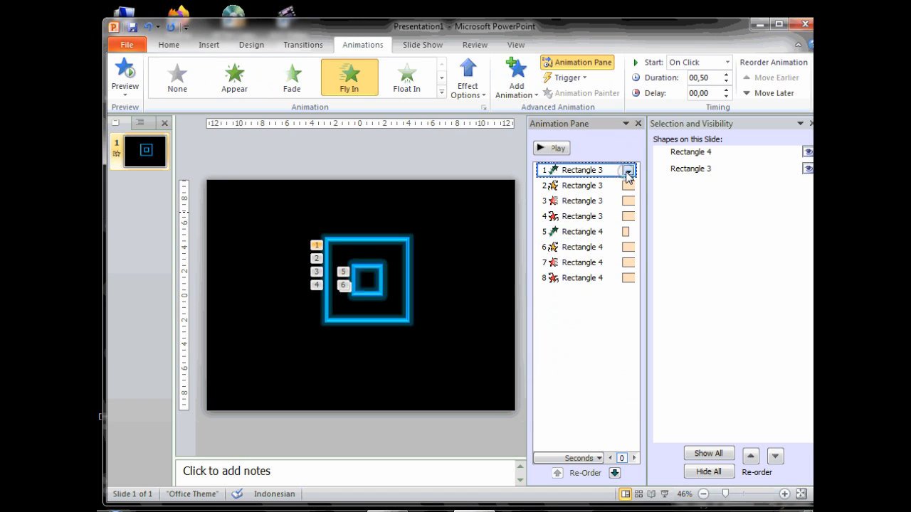
left_click(629, 172)
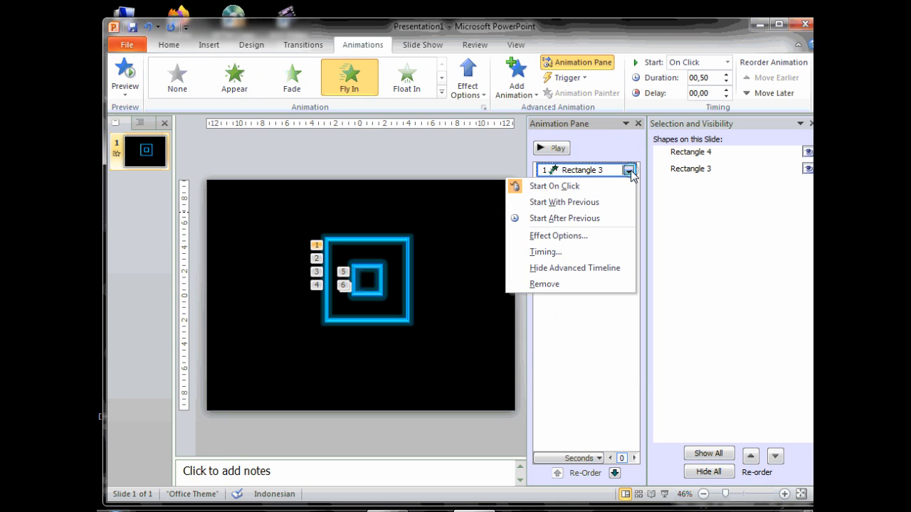
left_click(546, 252)
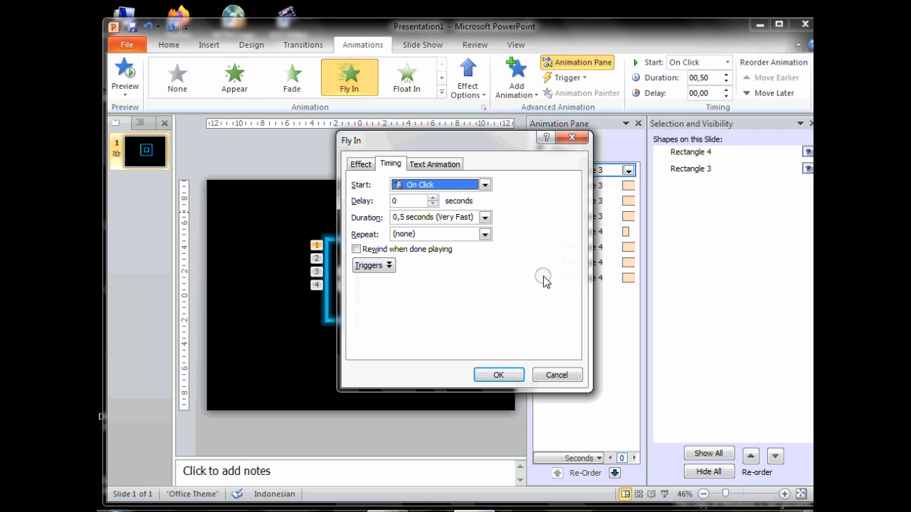
left_click(554, 375)
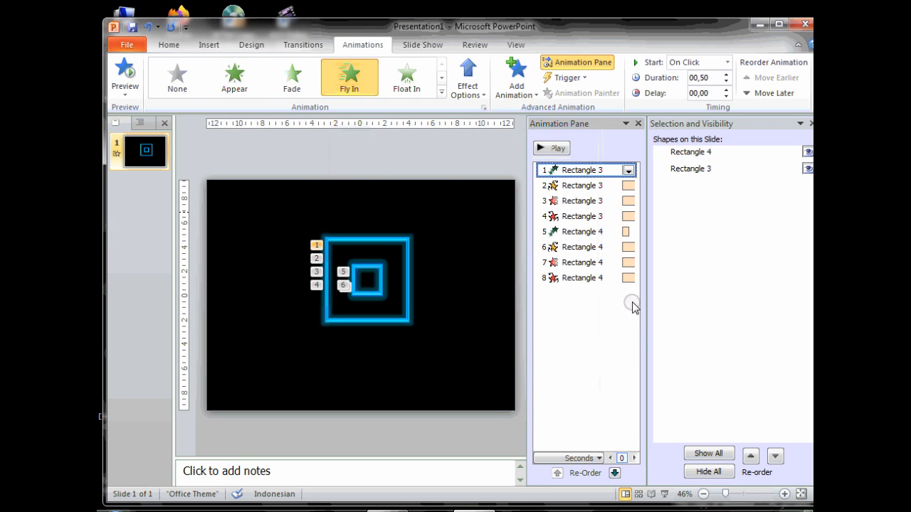
- Inspect the inner square's Shrink & Turn, Spin and Fly In effects, and select the inner square on the slide
left_click(601, 278)
left_click(600, 246)
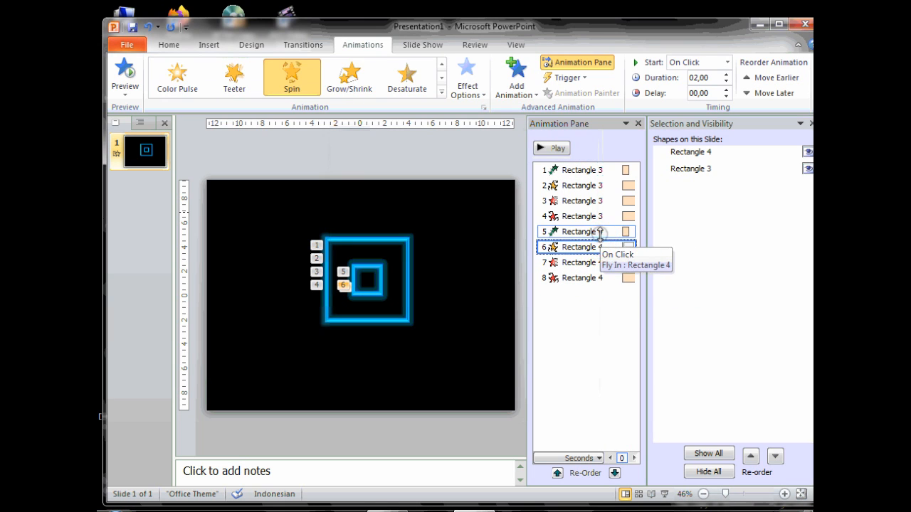
left_click(601, 232)
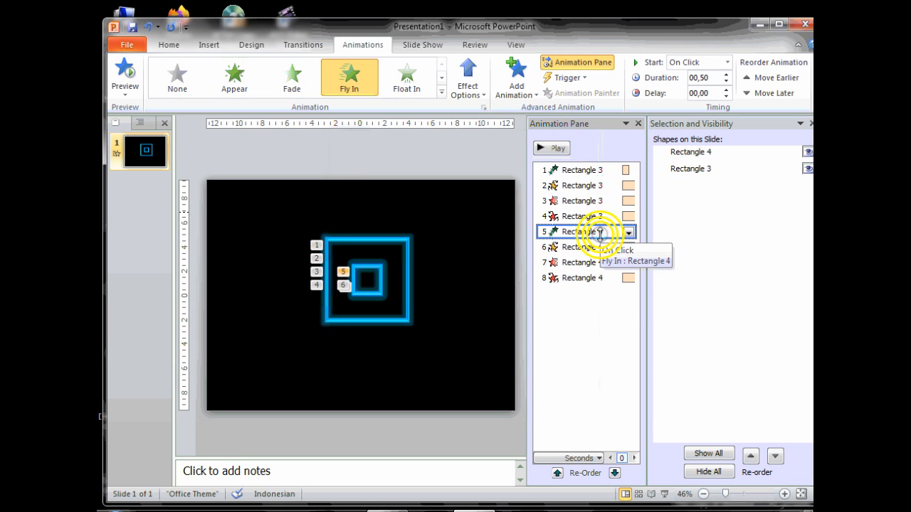
left_click(380, 271)
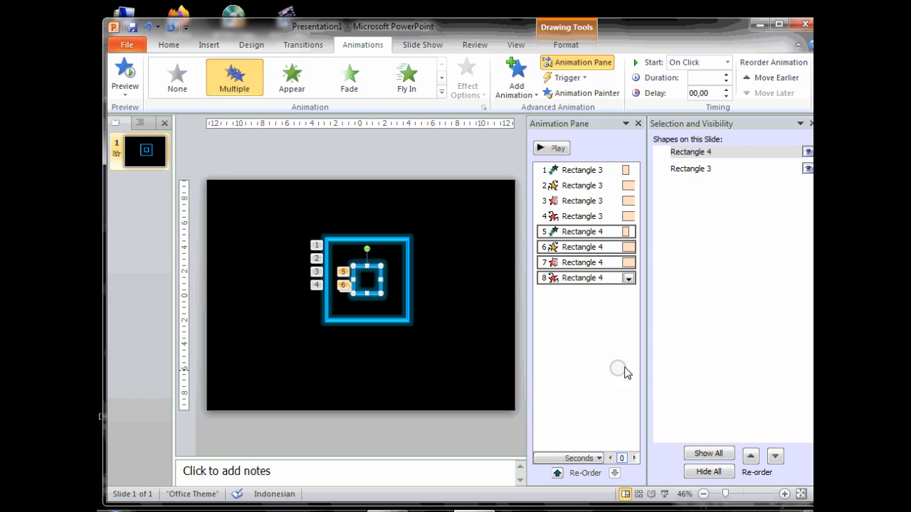
- Widen the Animation Pane slightly, check the timeline zoom options and play the selected animations
mouse_move(650, 319)
left_mouse_down()
mouse_move(688, 320)
mouse_move(660, 324)
left_mouse_up()
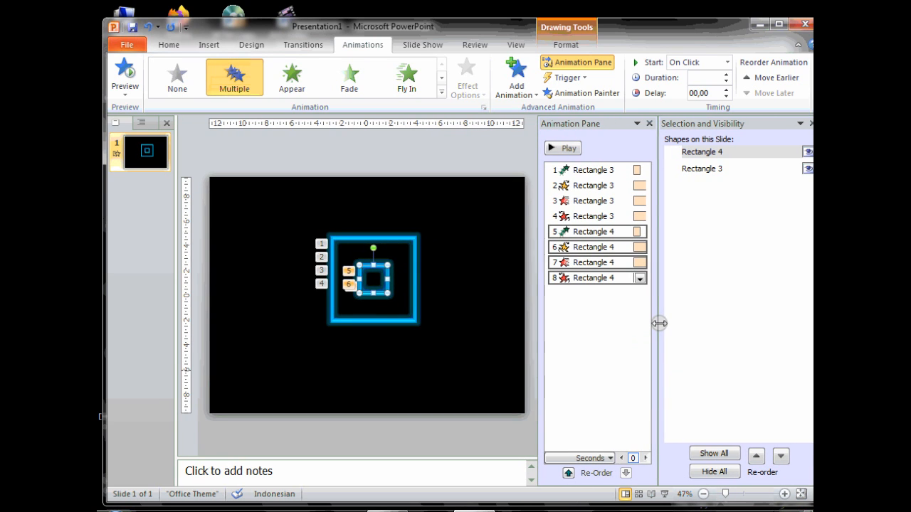
left_click(619, 459)
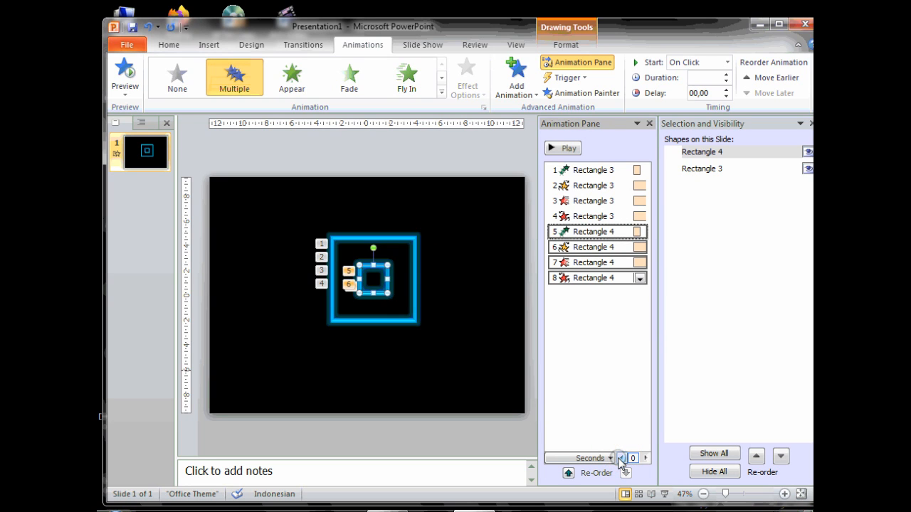
left_click(610, 459)
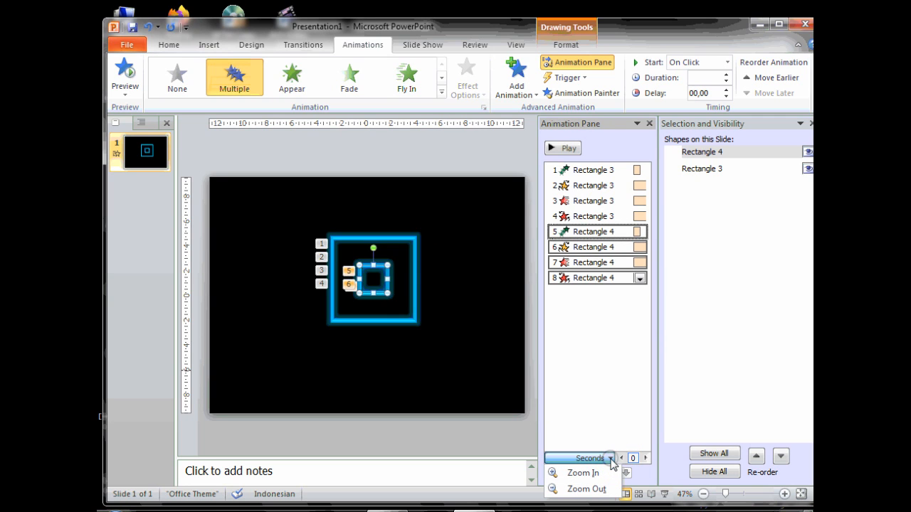
left_click(610, 459)
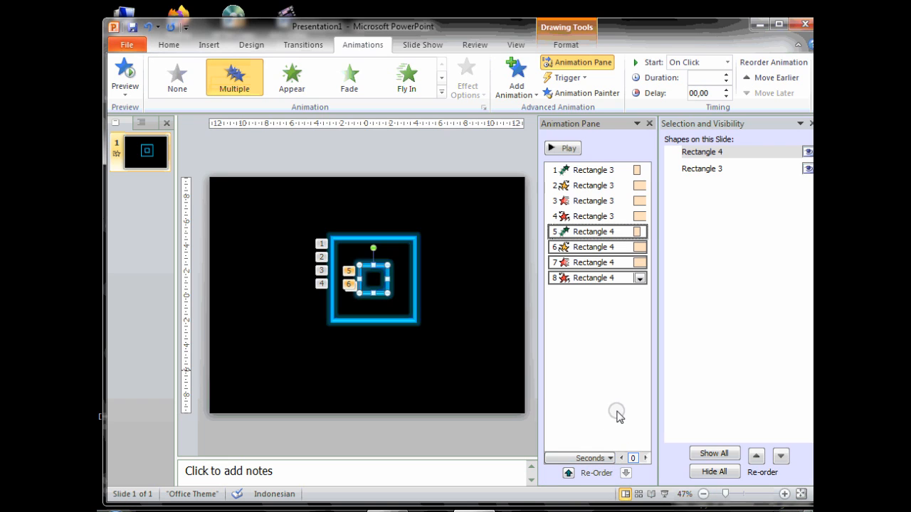
left_click(569, 148)
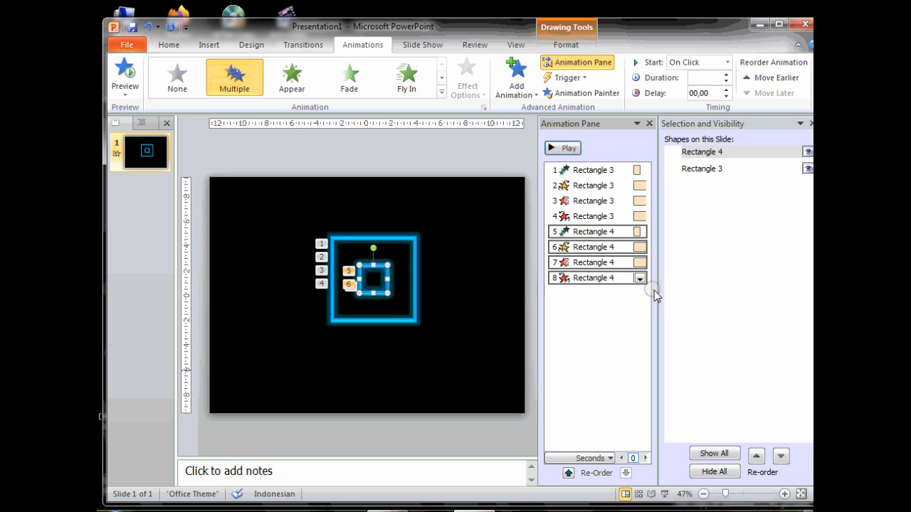
- Replay the inner square's animations and examine the start and end times of its effects on the timeline
left_click(637, 231)
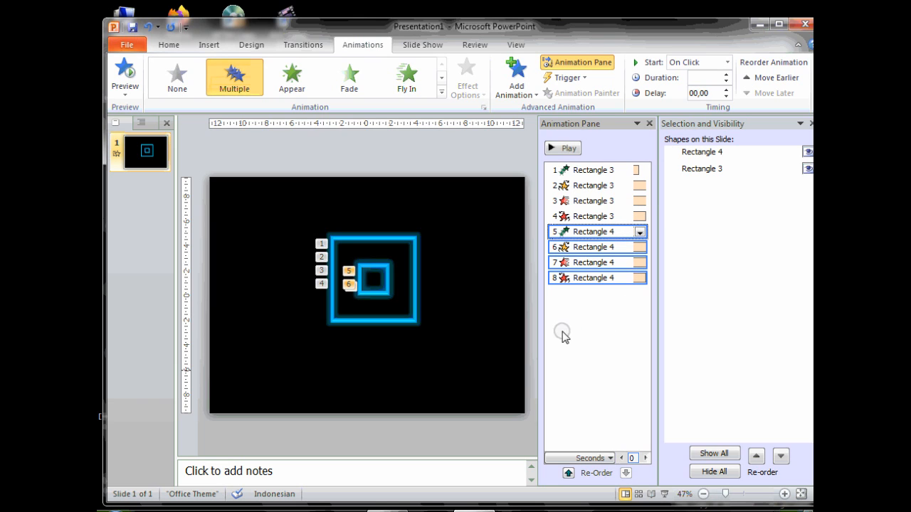
left_click(561, 148)
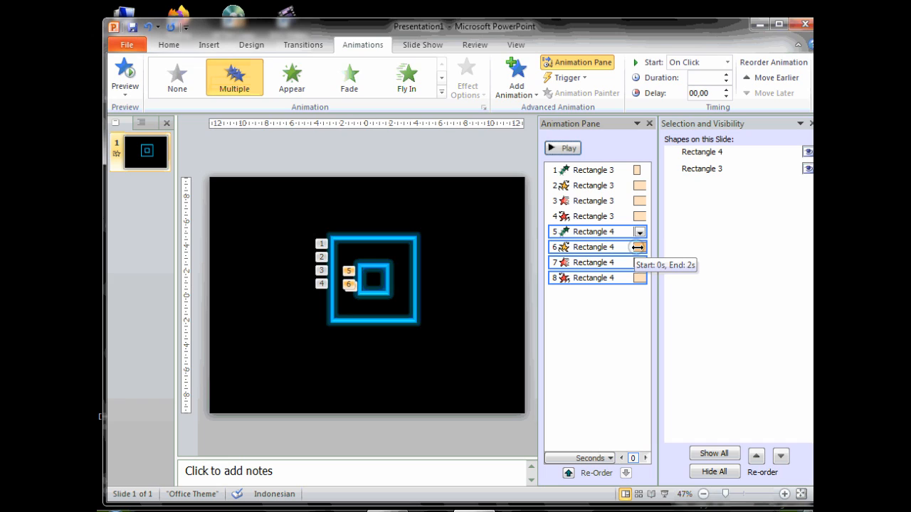
left_click_drag(640, 278, 640, 278)
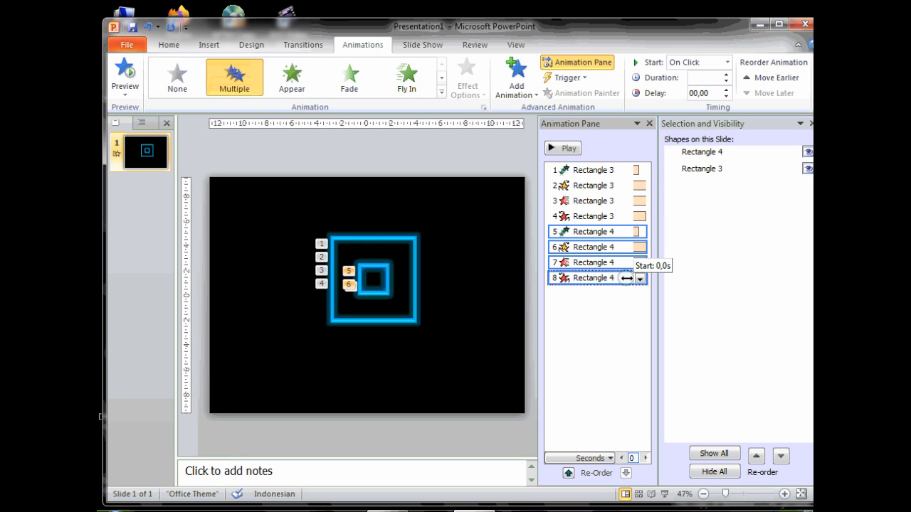
left_click_drag(640, 278, 637, 278)
left_click_drag(629, 278, 629, 278)
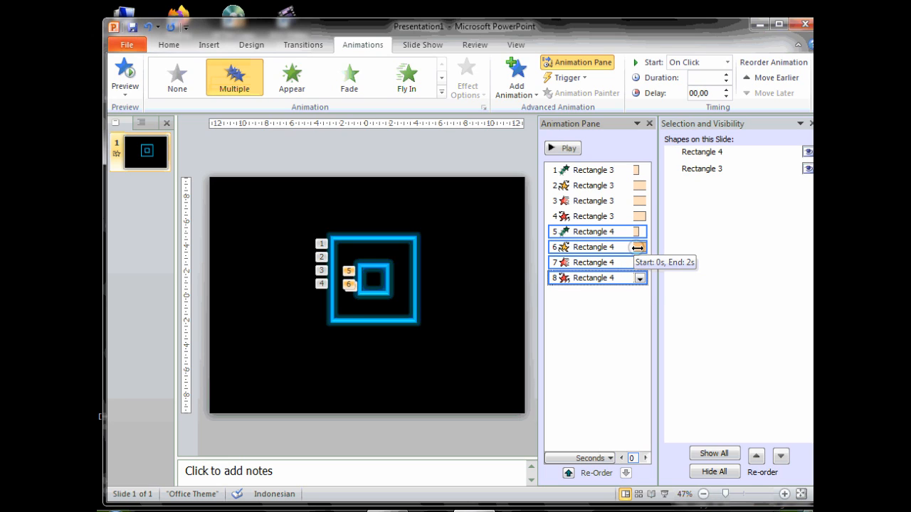
left_click(639, 247)
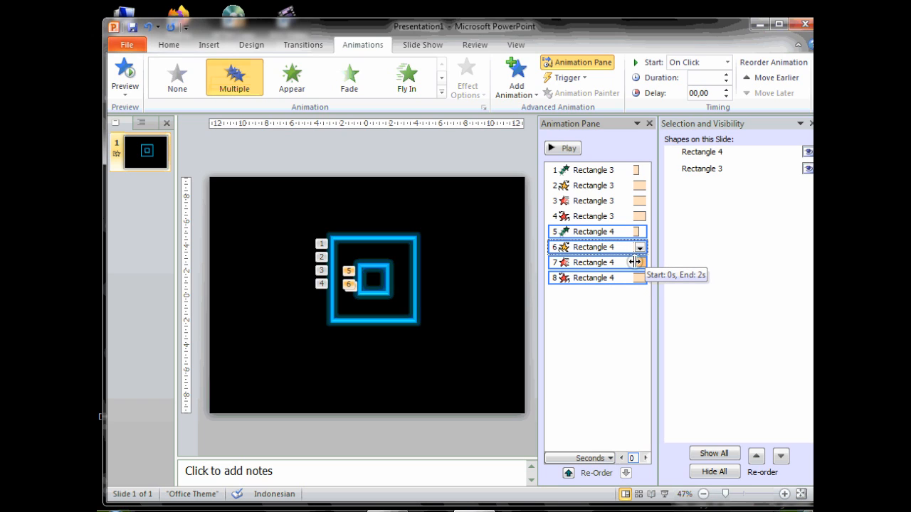
- Try adjusting the start time of the inner square's third effect on the timeline, and play the slide's animations
left_click_drag(634, 262, 632, 261)
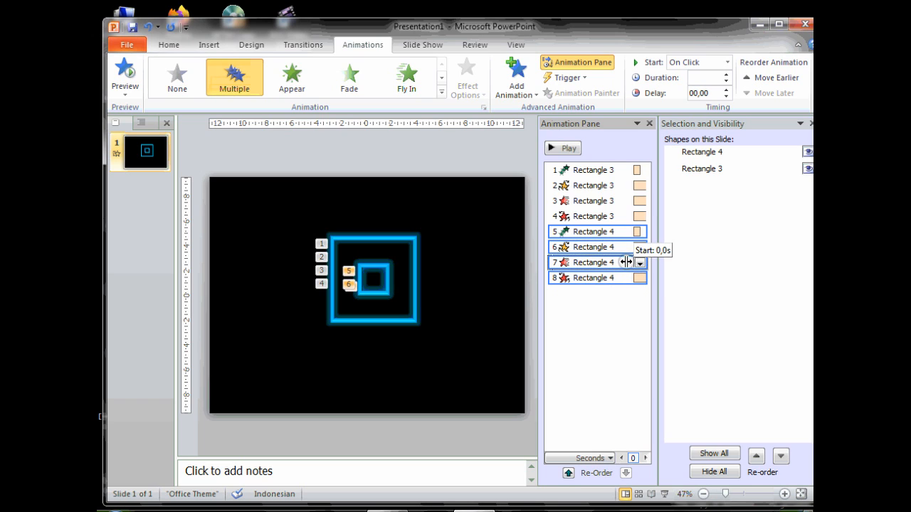
left_click_drag(626, 262, 627, 262)
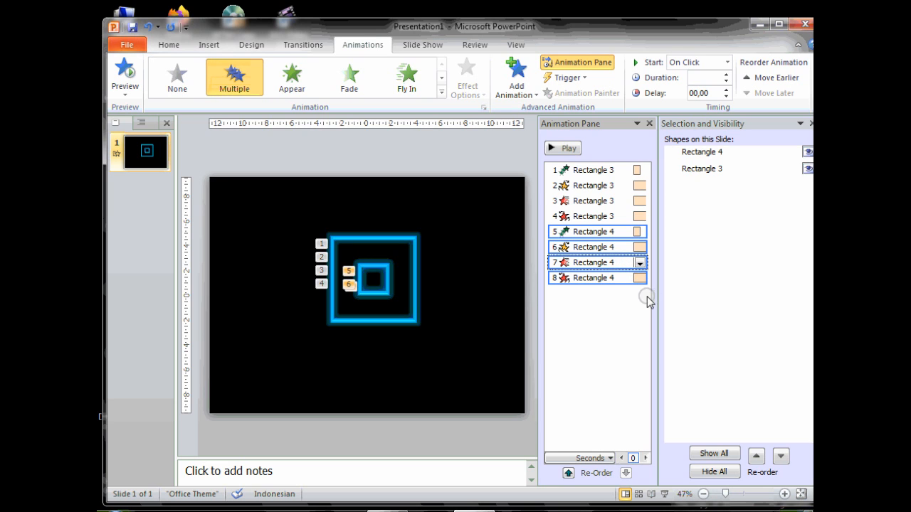
left_click(554, 148)
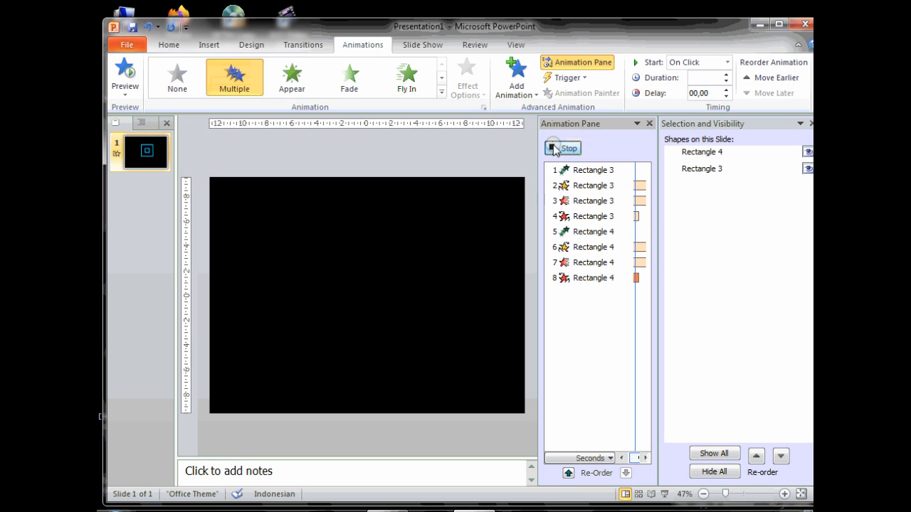
left_click(554, 150)
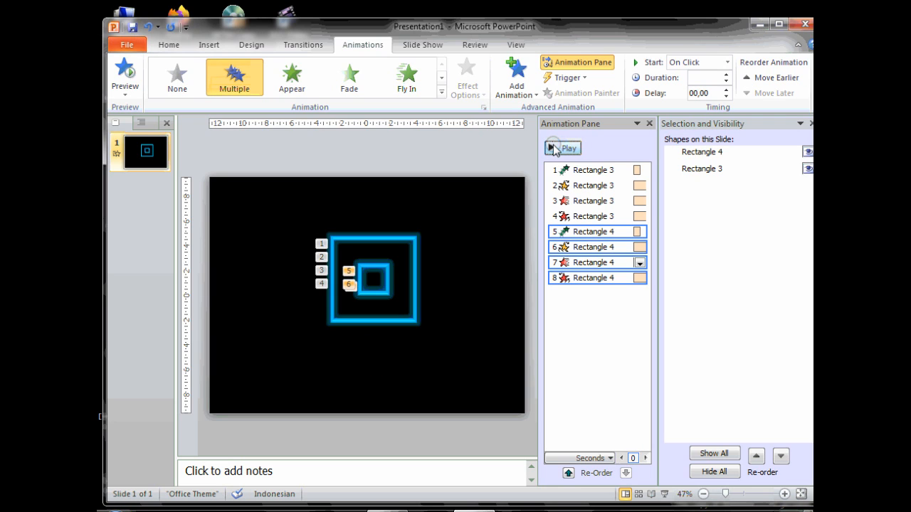
- Set the inner square's four effects to start With Previous in their timing options and preview the animations
left_click(638, 279)
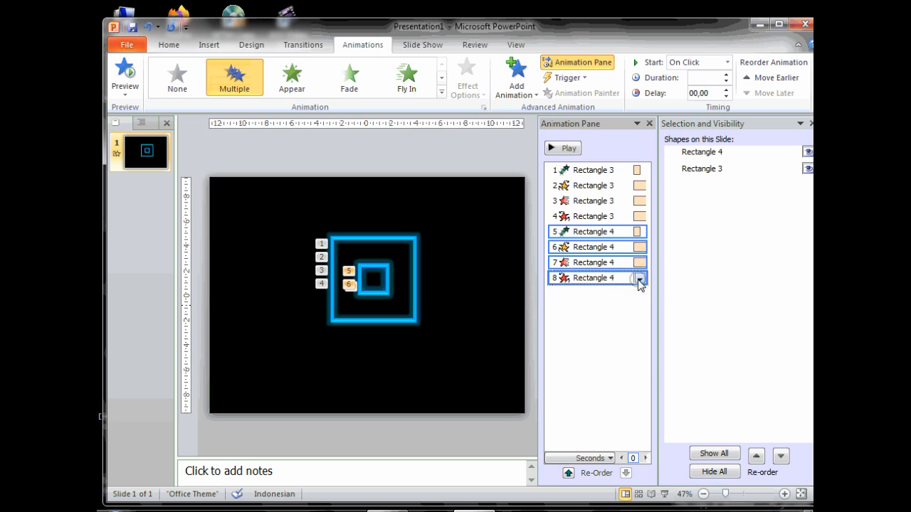
left_click(639, 278)
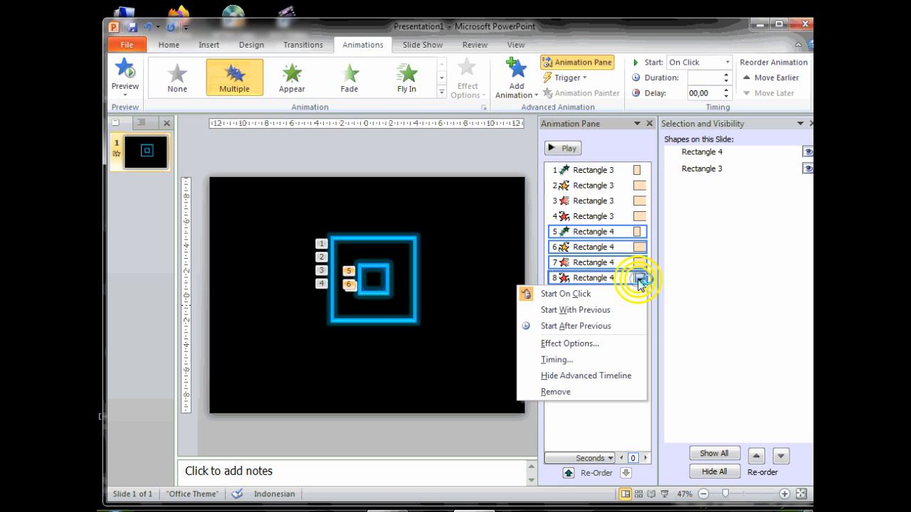
left_click(566, 361)
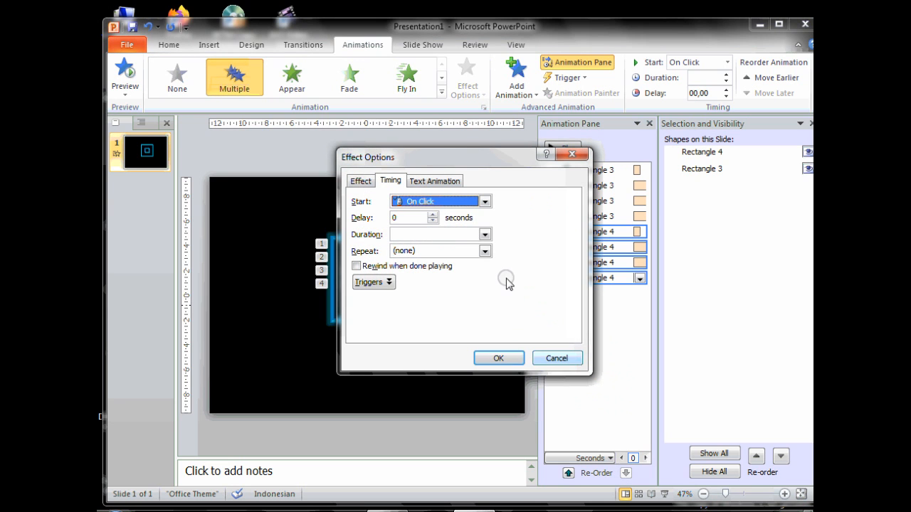
left_click(369, 183)
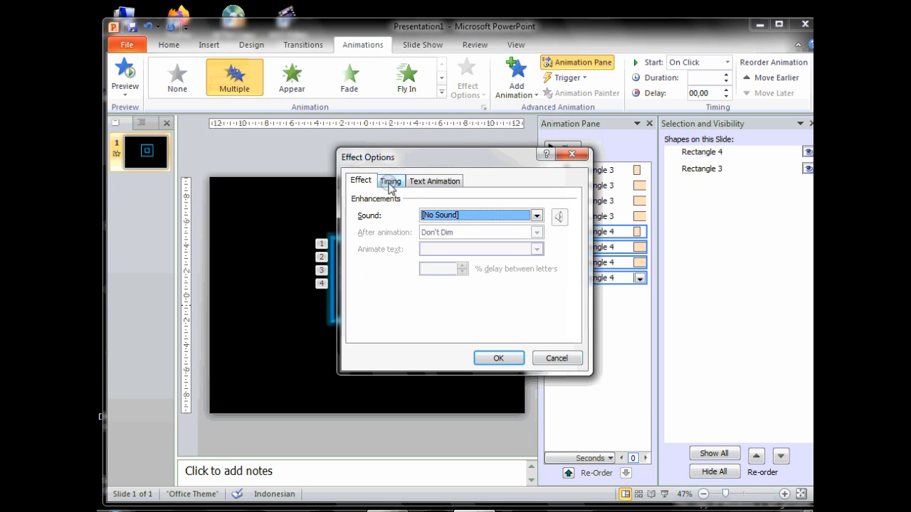
left_click(390, 185)
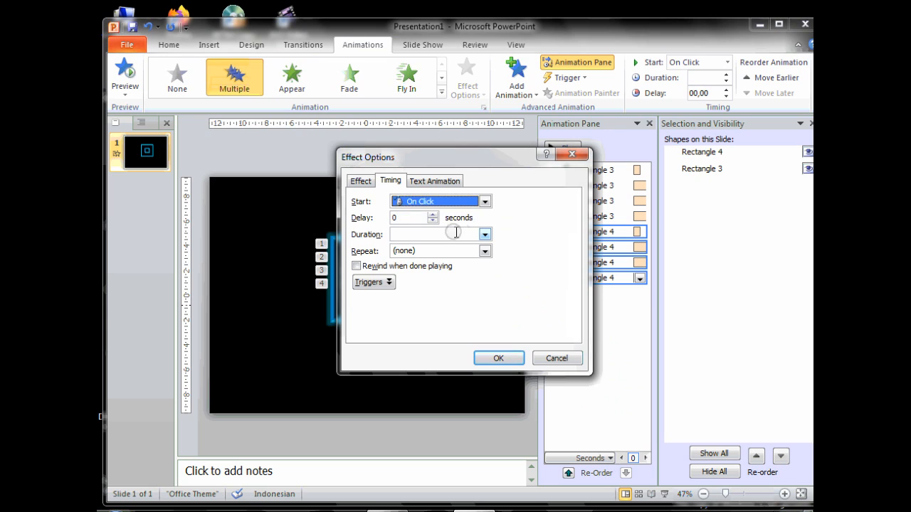
left_click(485, 202)
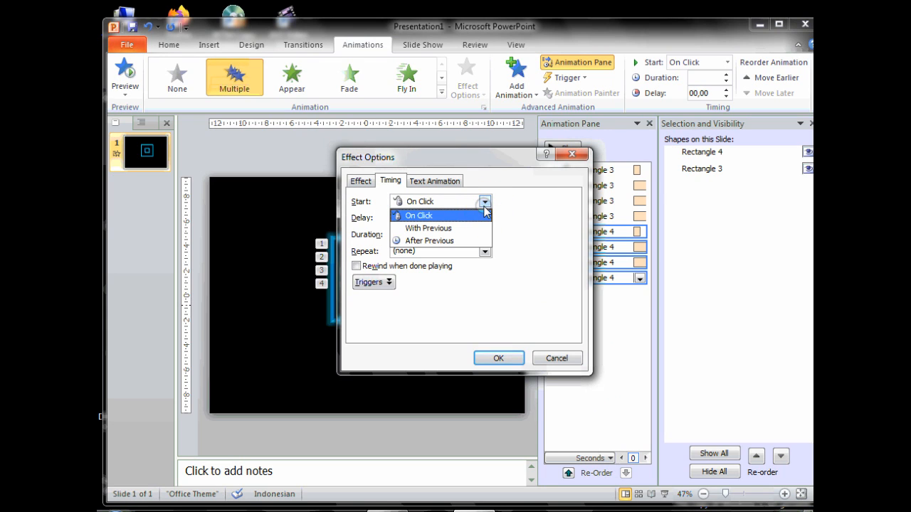
left_click(450, 228)
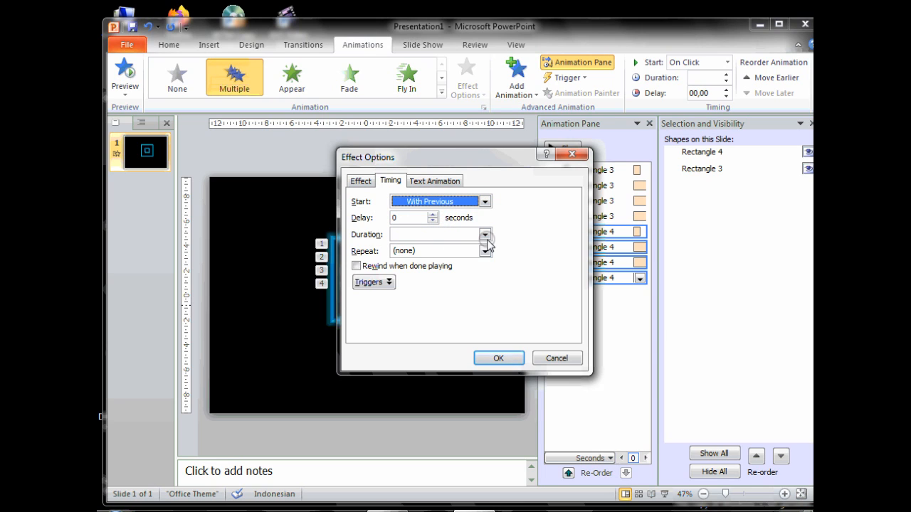
left_click(485, 235)
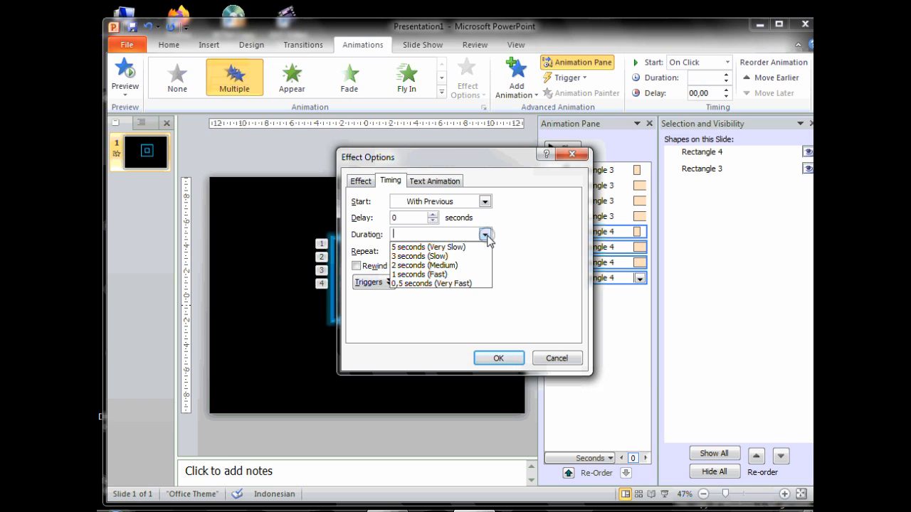
left_click(486, 235)
left_click(498, 358)
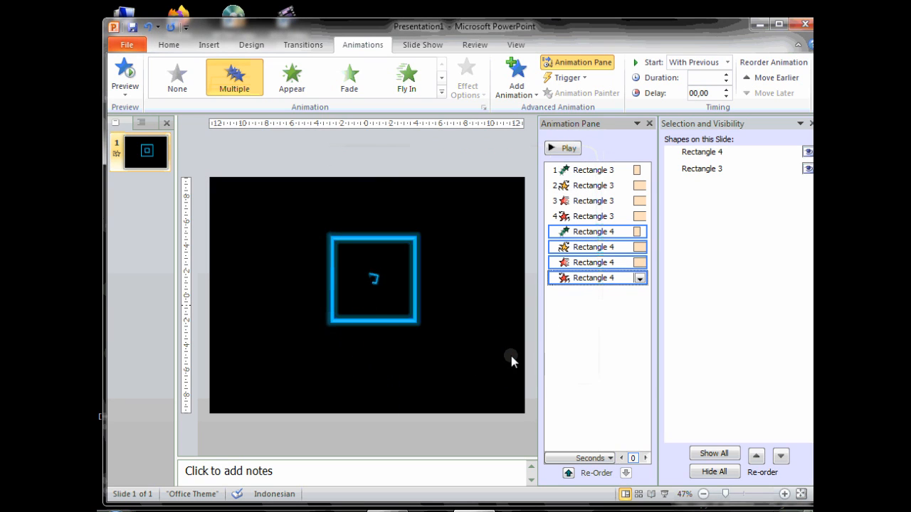
left_click(563, 151)
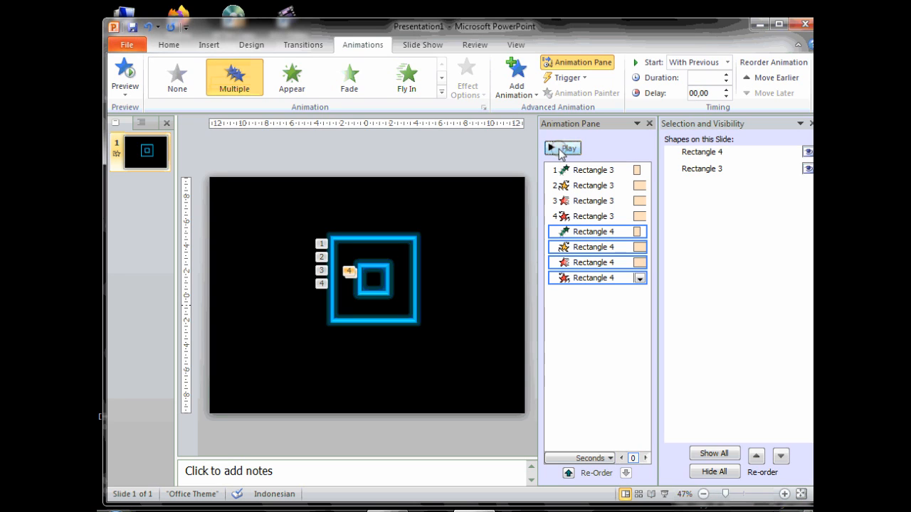
- Set the inner square's four effects back to start On Click and replay the animations
left_click(640, 279)
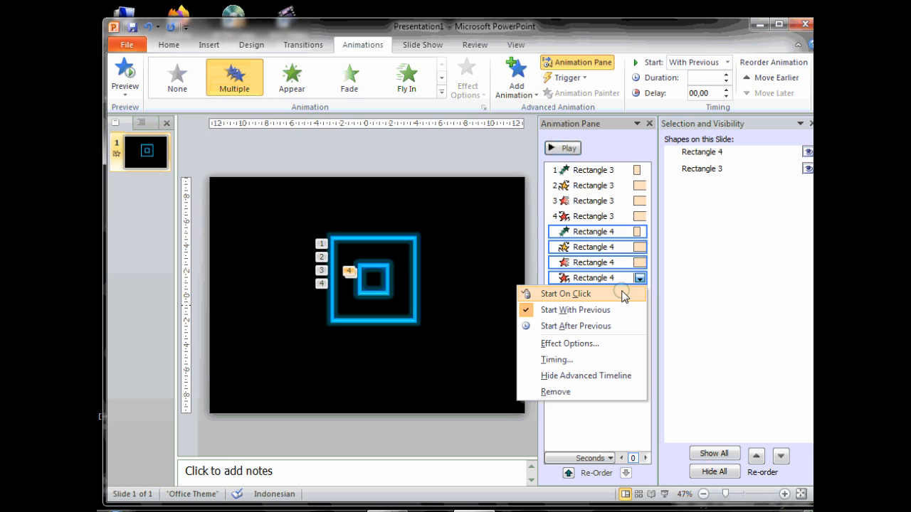
left_click(592, 295)
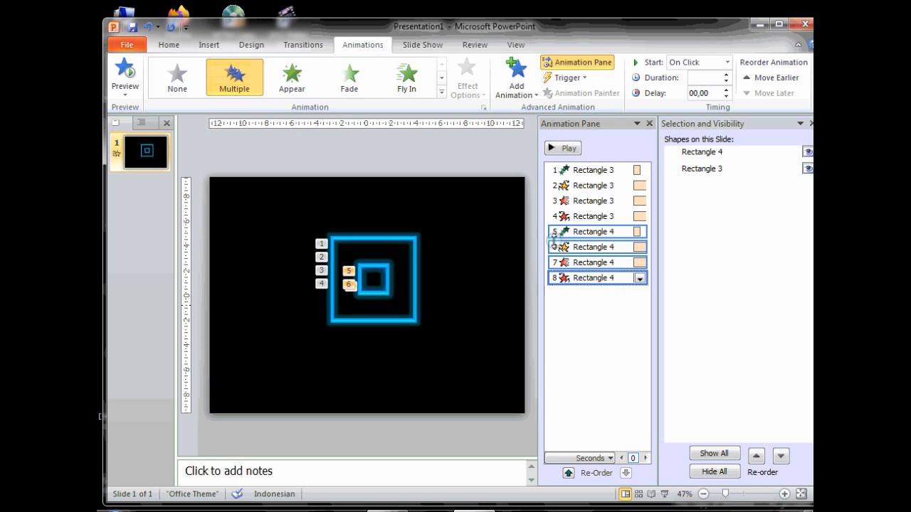
left_click(557, 151)
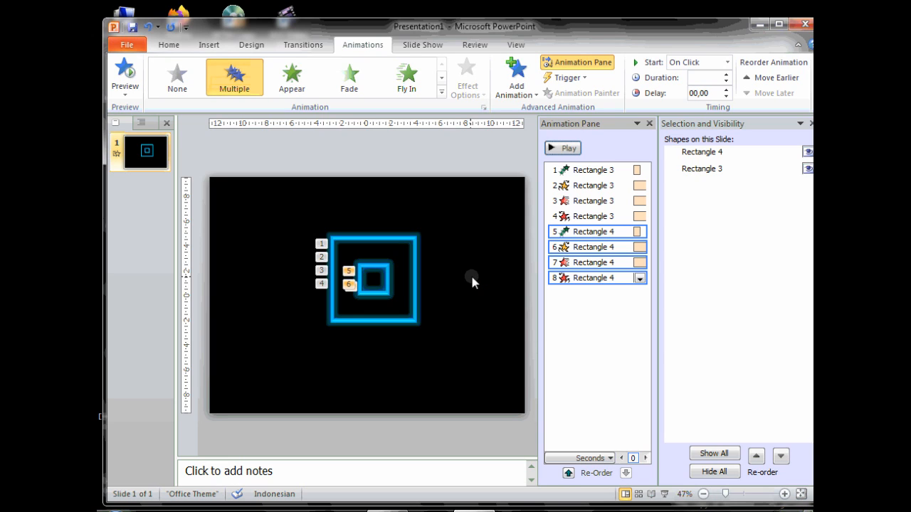
- Add a second slide after the first and give its background a solid black fill
right_click(131, 201)
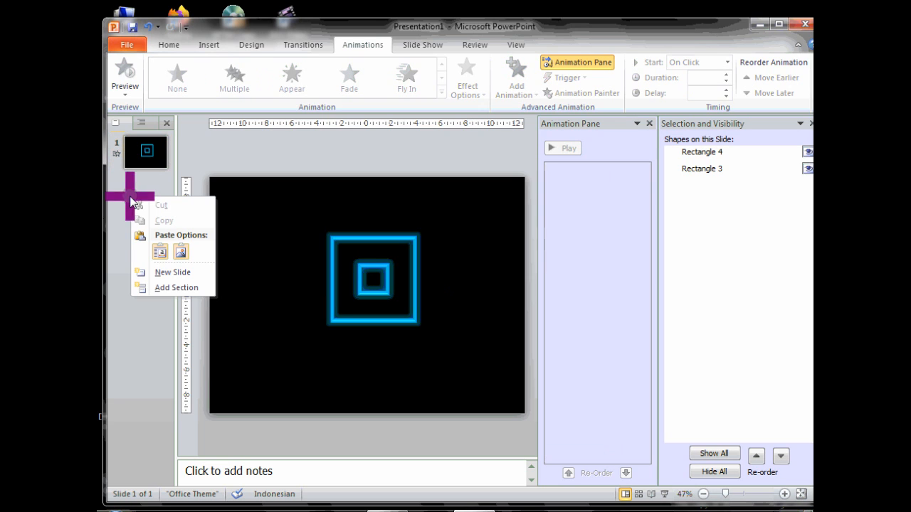
left_click(163, 272)
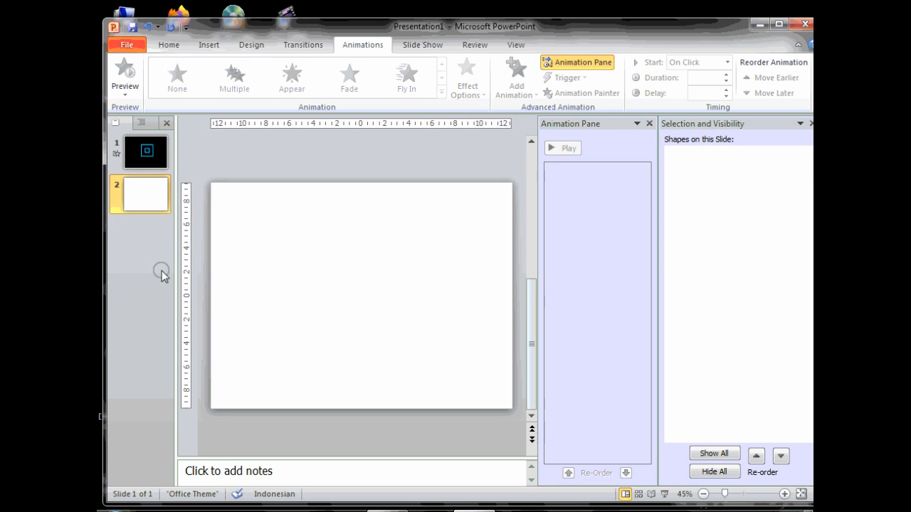
right_click(324, 234)
left_click(377, 390)
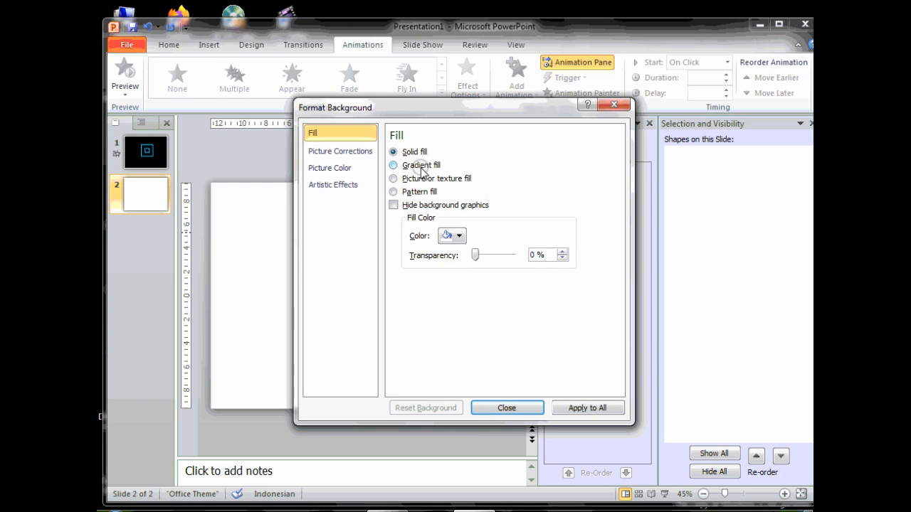
left_click(460, 240)
left_click(457, 271)
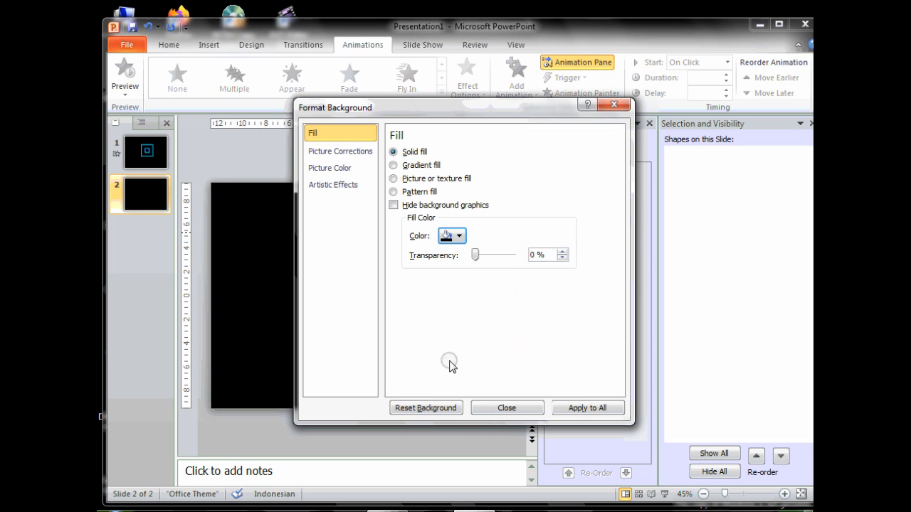
left_click(506, 409)
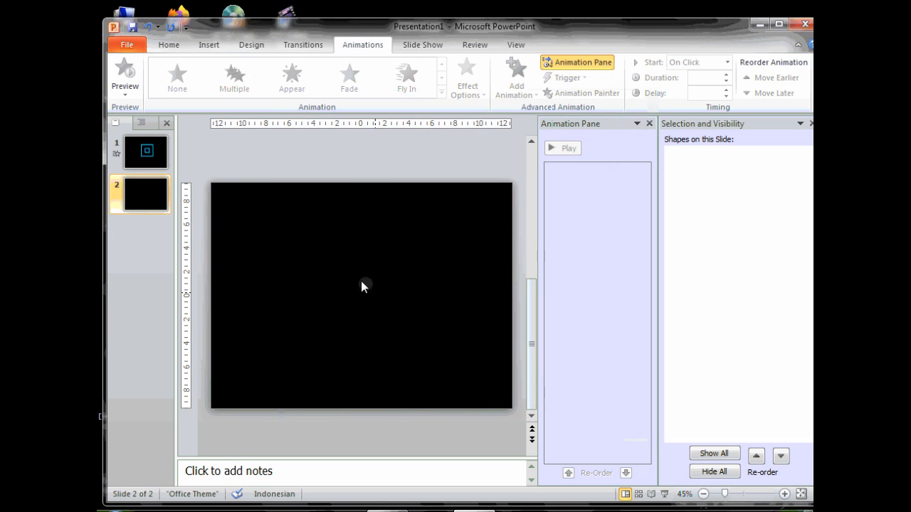
- Place an empty text box near the middle of slide 2
left_click(210, 45)
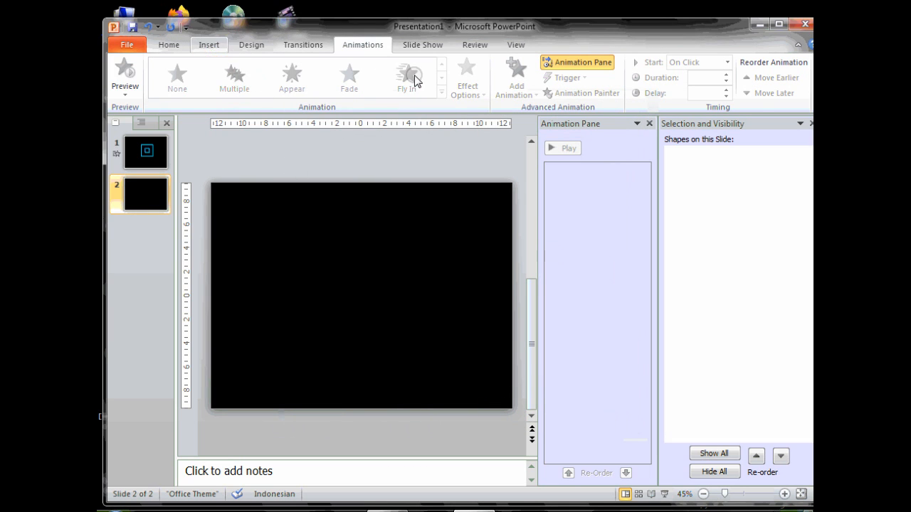
left_click(464, 79)
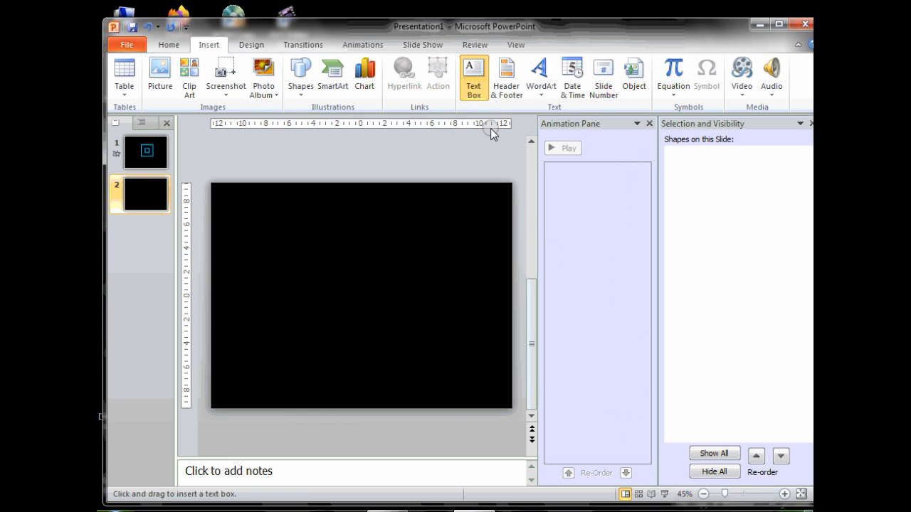
left_click(323, 286)
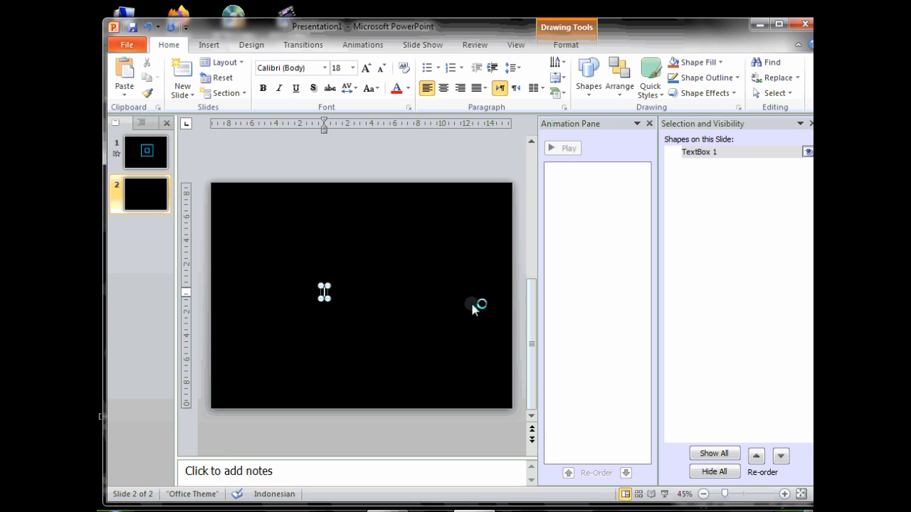
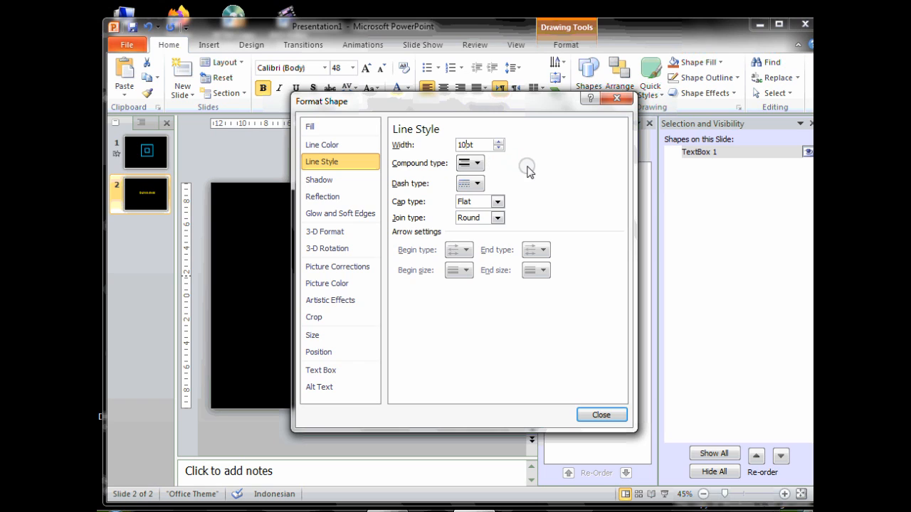
- Choose the solid dash type for the text box's outline and apply the orange 18 pt glow preset
left_click(479, 184)
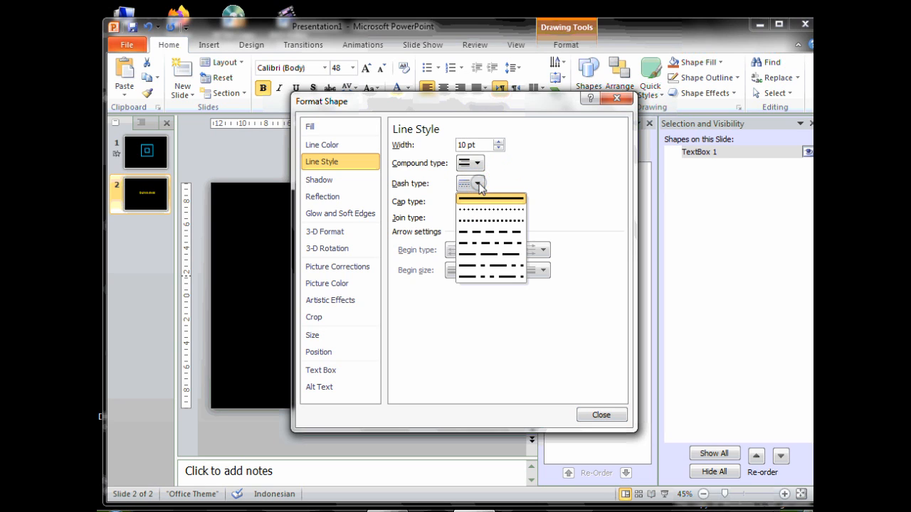
left_click(478, 202)
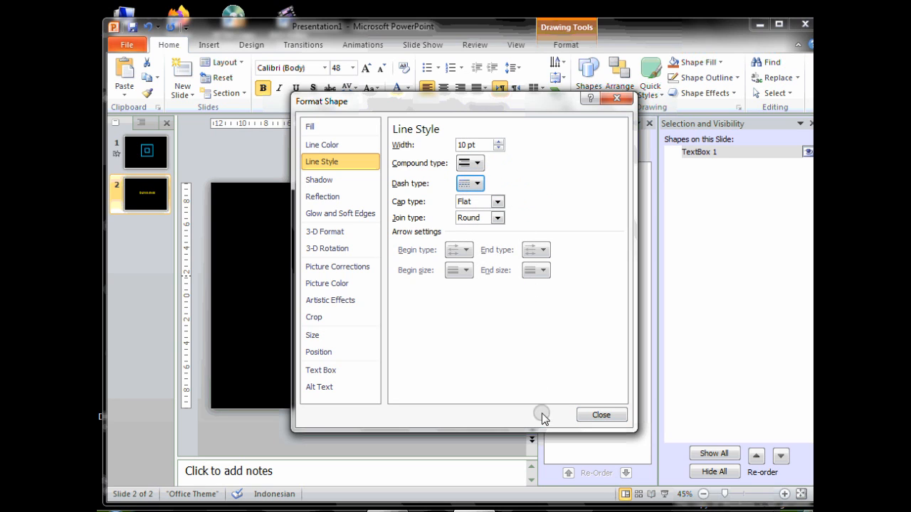
left_click(345, 180)
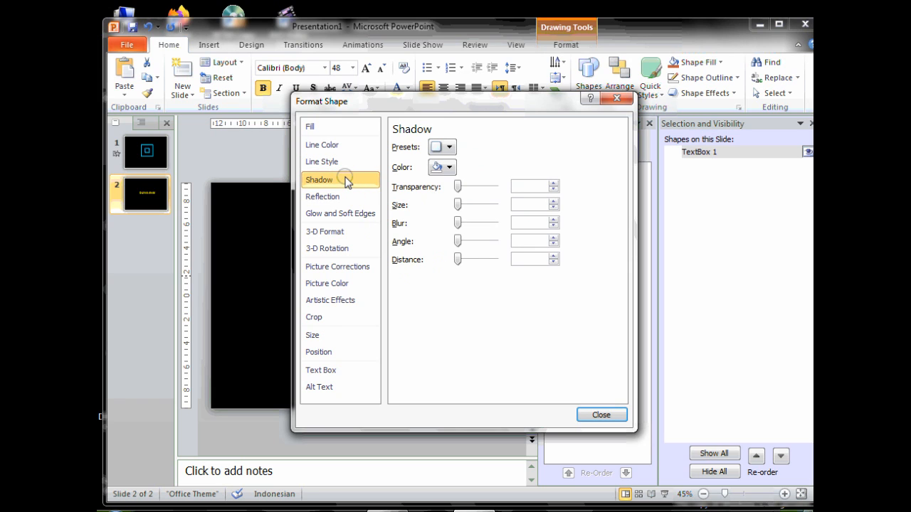
left_click(340, 195)
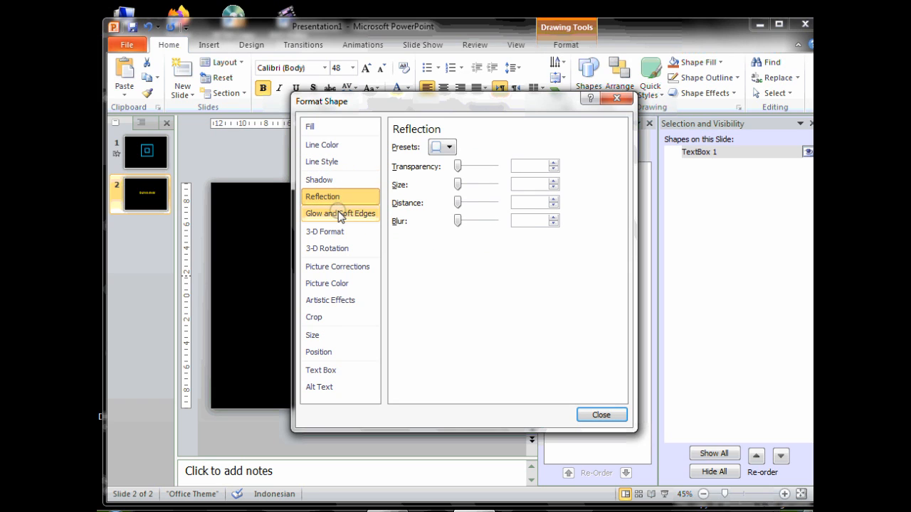
left_click(339, 215)
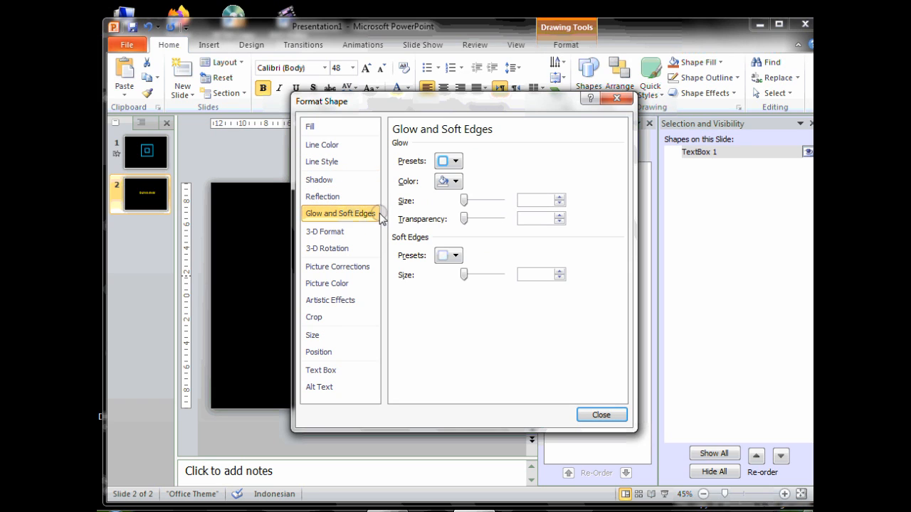
left_click(456, 161)
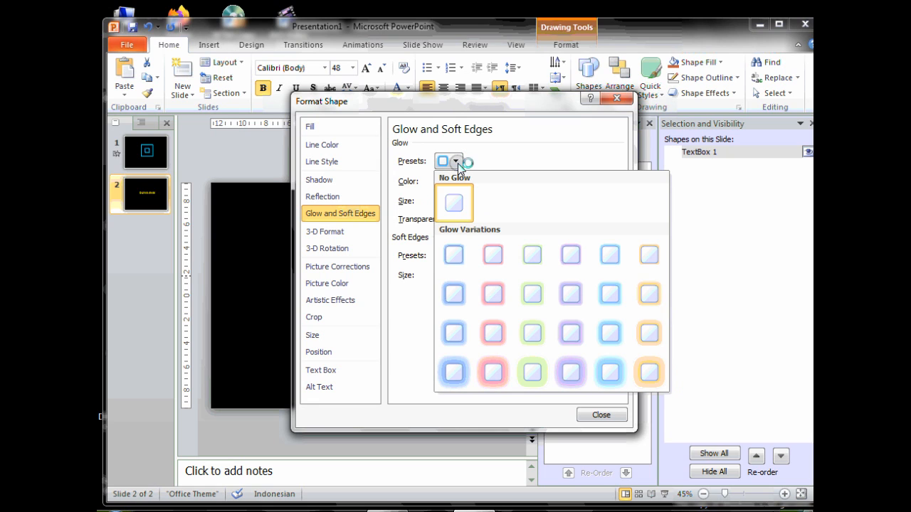
left_click(650, 371)
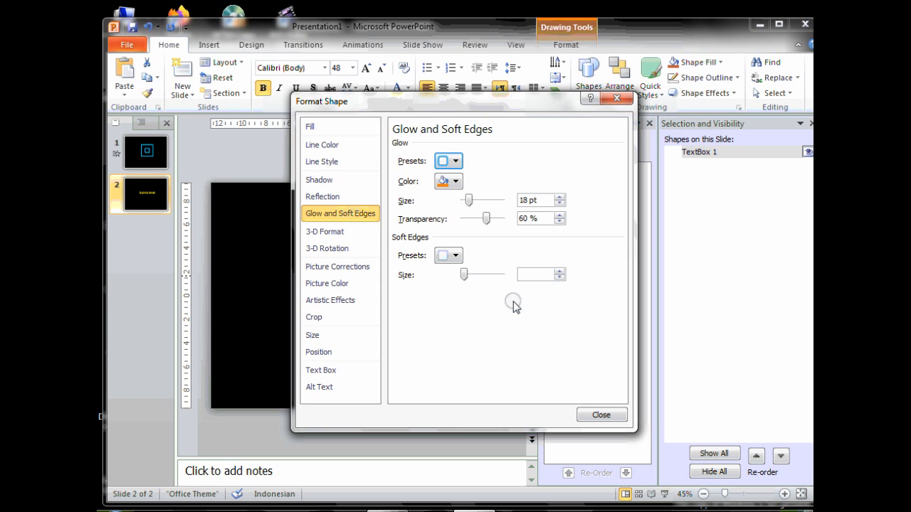
left_click_drag(456, 108, 547, 123)
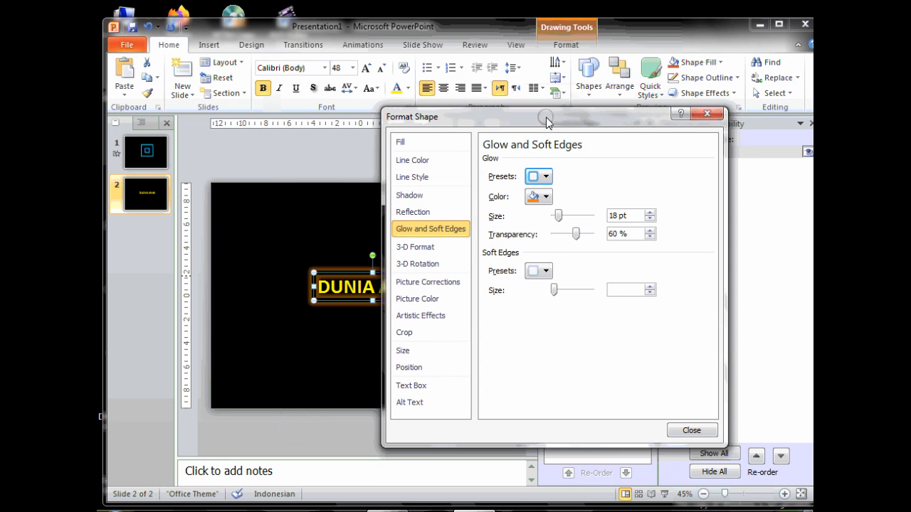
- Apply a top bevel preset 12 pt wide and 4 pt high to the DUNIA ANAK text box
left_click(415, 247)
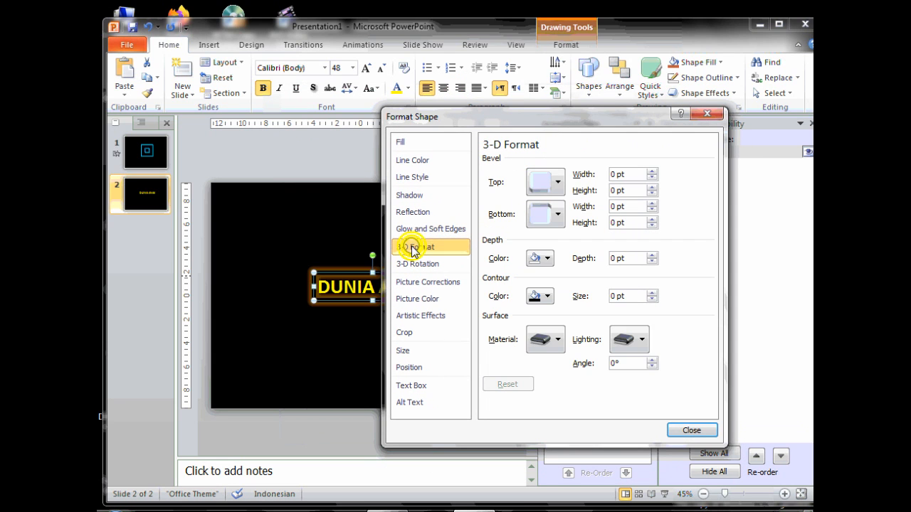
left_click(551, 189)
left_click(578, 322)
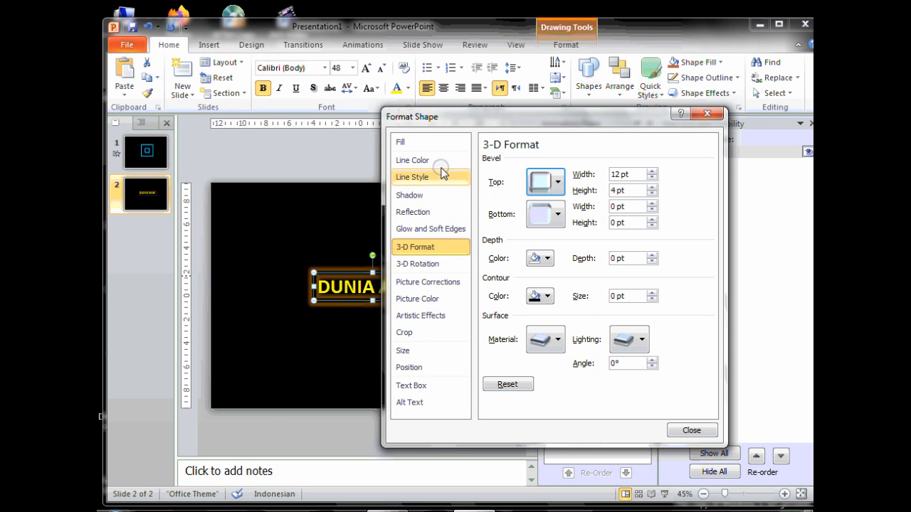
left_click_drag(474, 119, 555, 108)
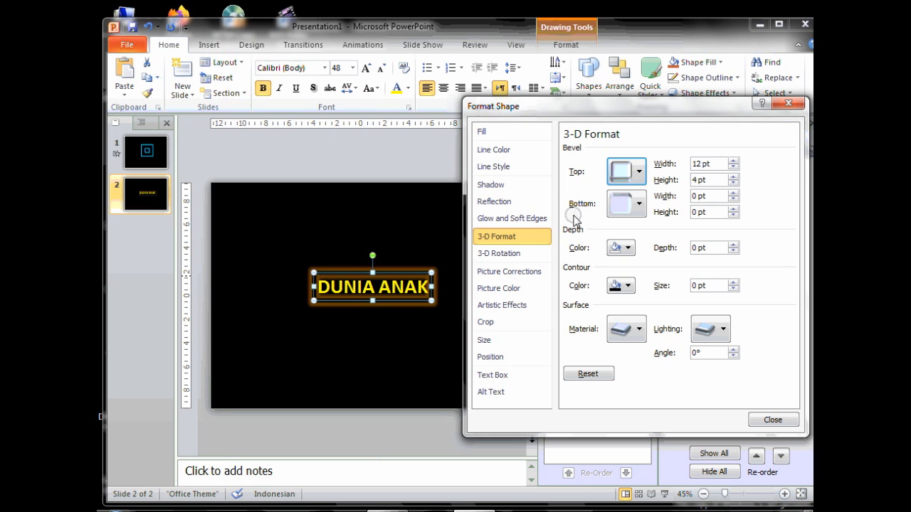
- Try the no-line and gradient-line outlines on the text box, restore the solid line and close the shape formatting
left_click(505, 166)
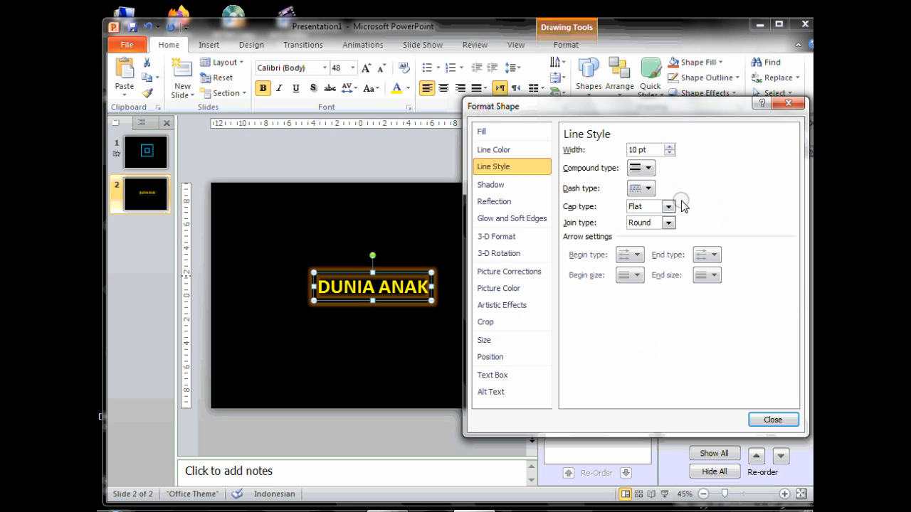
left_click(506, 133)
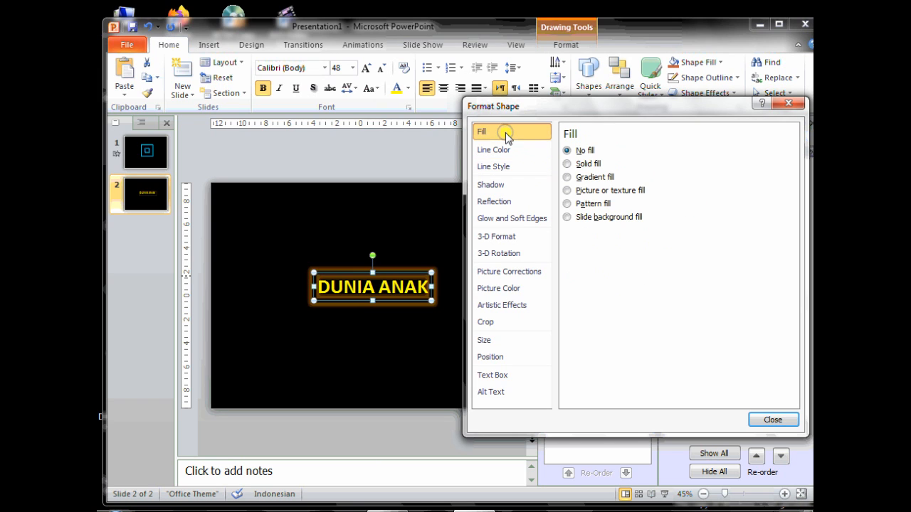
left_click(514, 150)
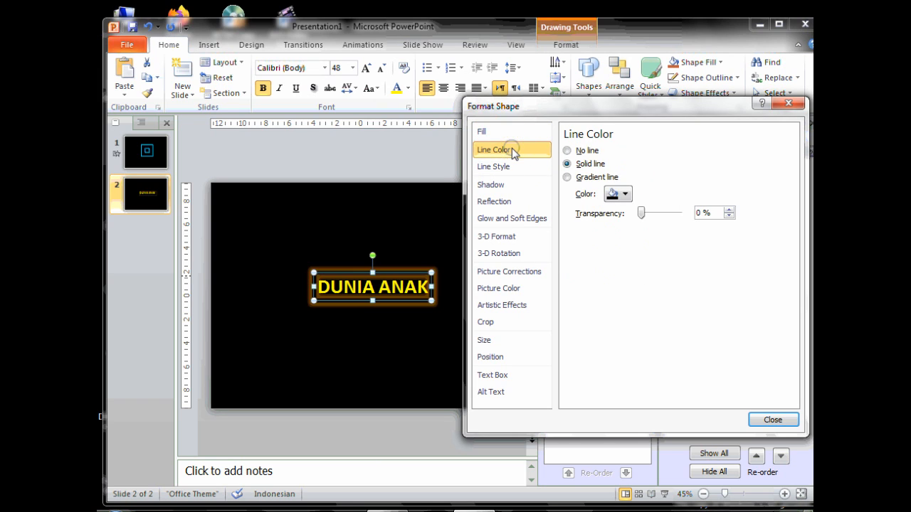
left_click(568, 151)
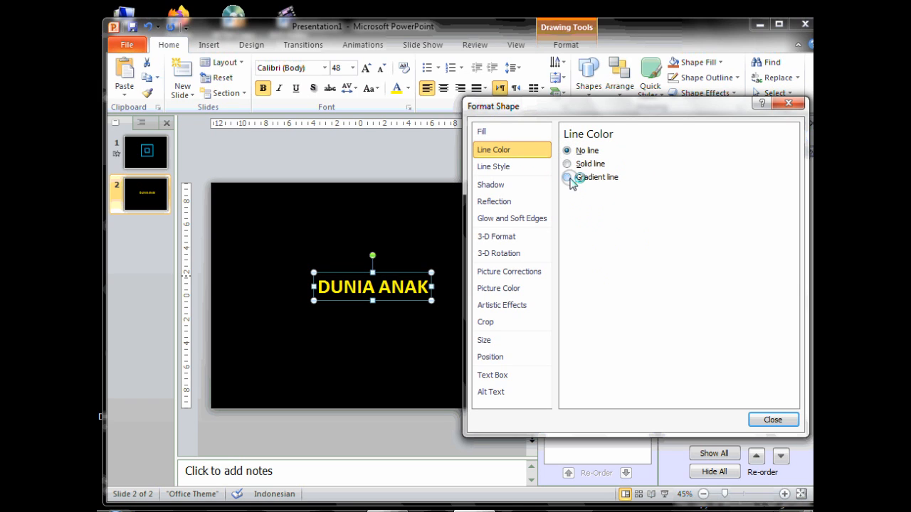
left_click(568, 177)
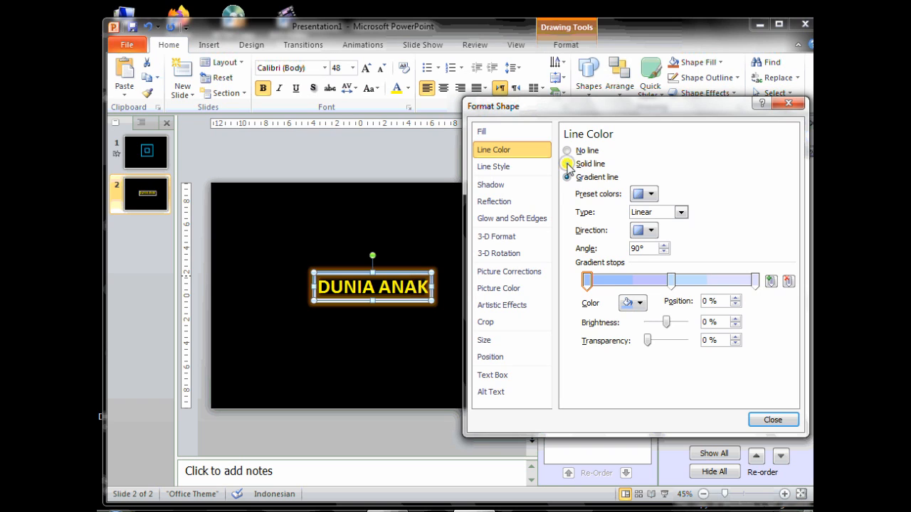
left_click(567, 164)
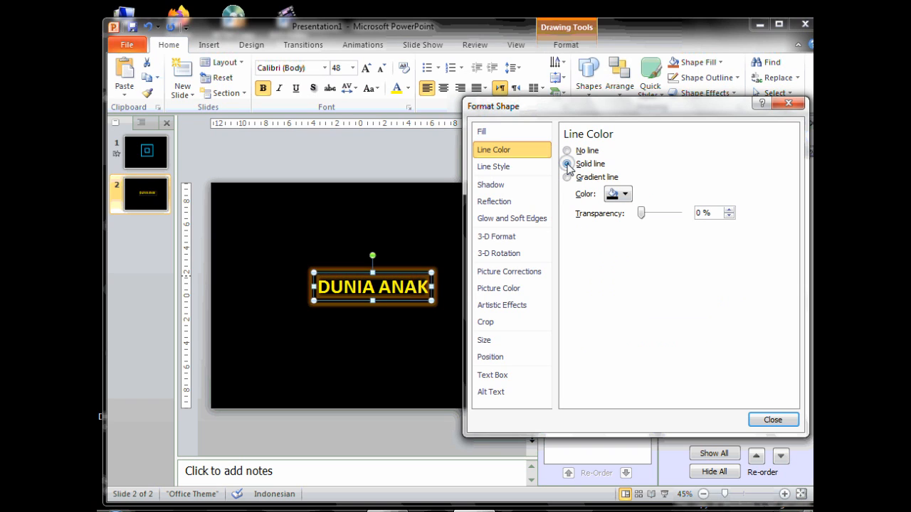
left_click(410, 351)
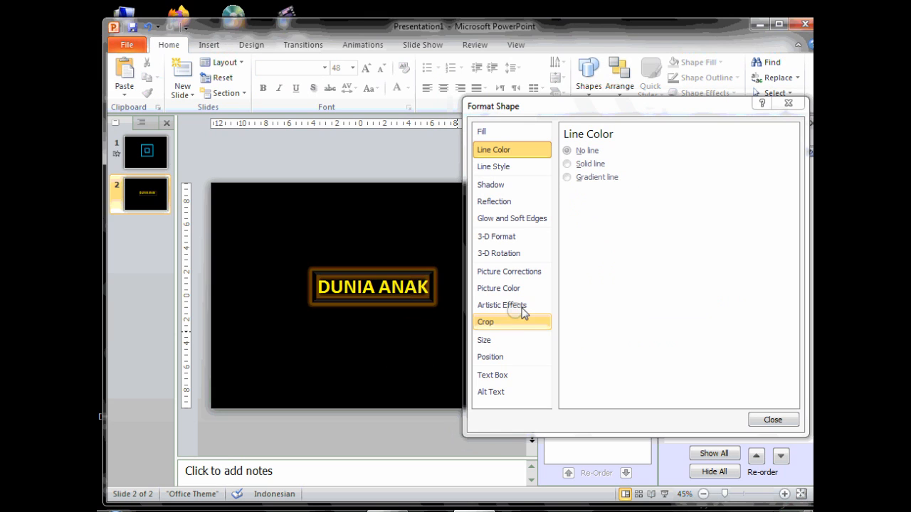
left_click(600, 199)
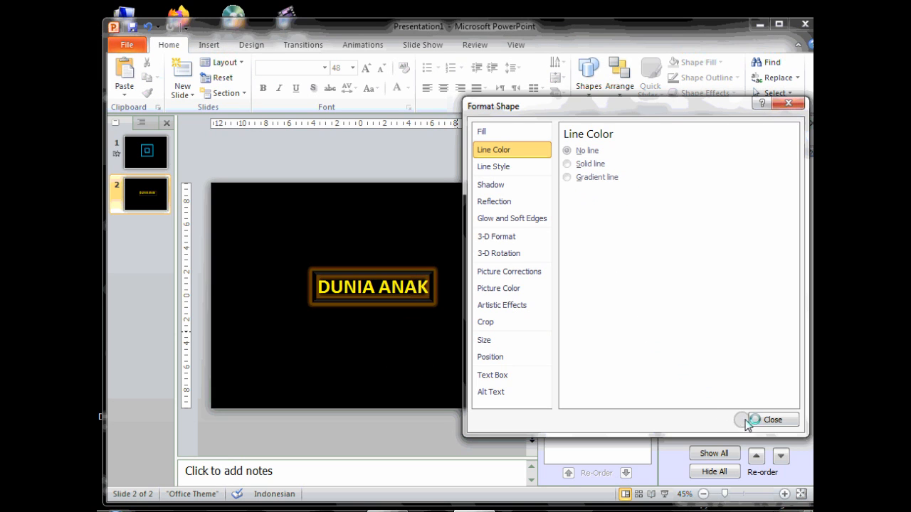
left_click(773, 420)
- Reopen the text box's shape formatting, try the Square cap type for its outline and settle on Round
left_click(384, 295)
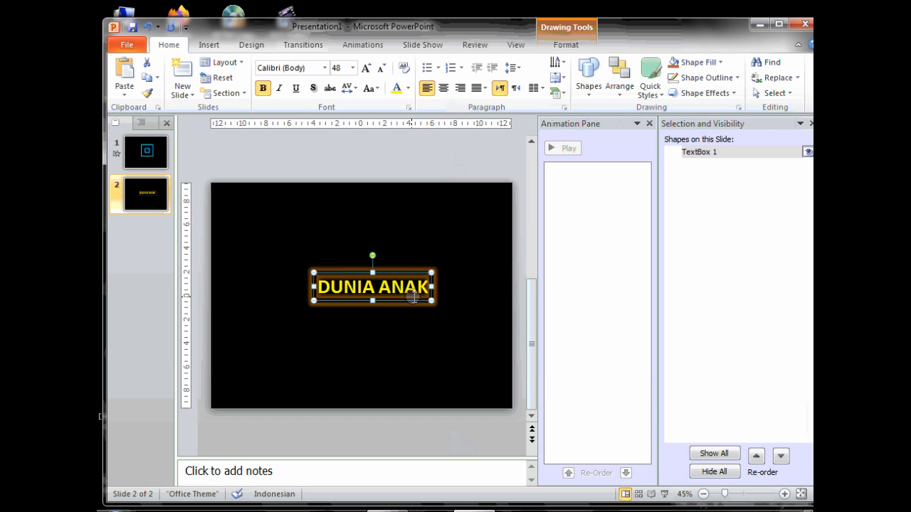
right_click(412, 299)
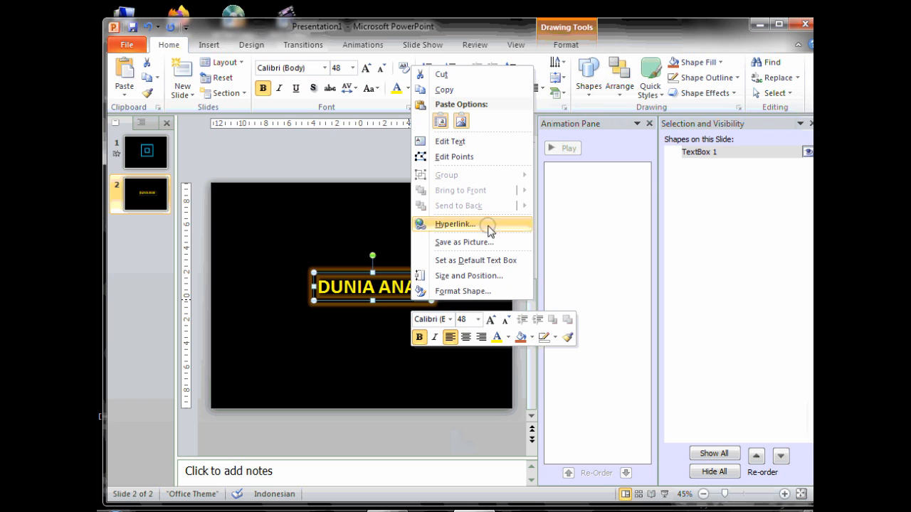
left_click(466, 290)
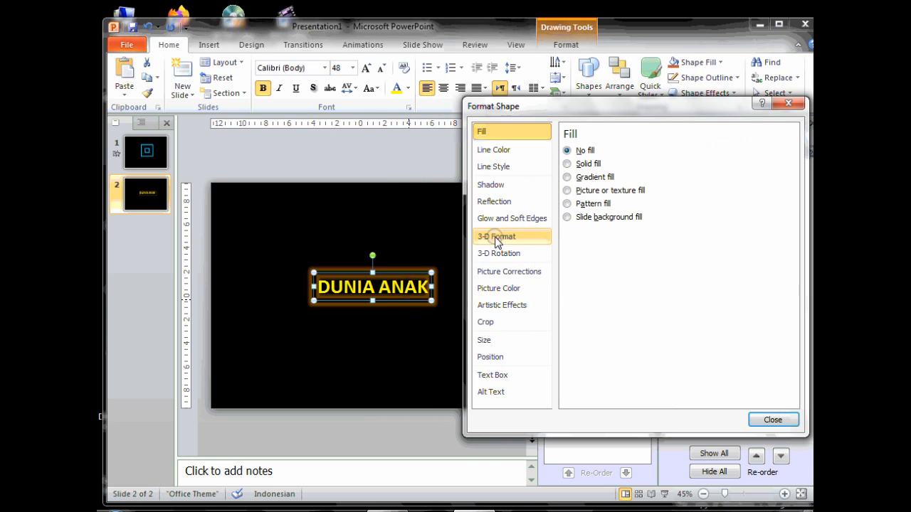
left_click(520, 149)
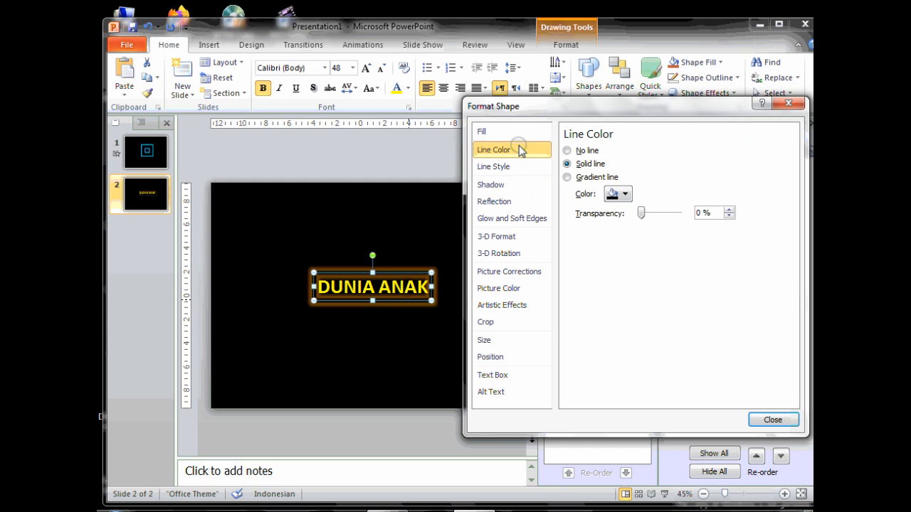
left_click(517, 168)
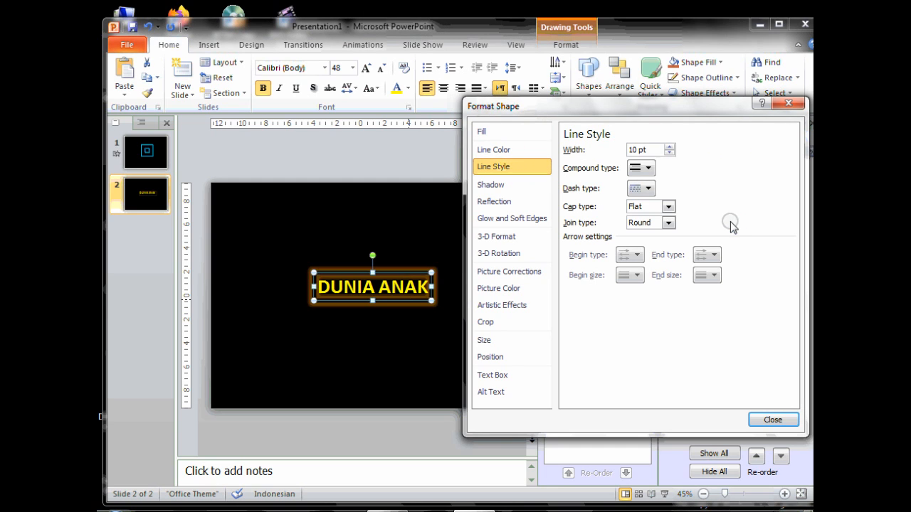
left_click(669, 206)
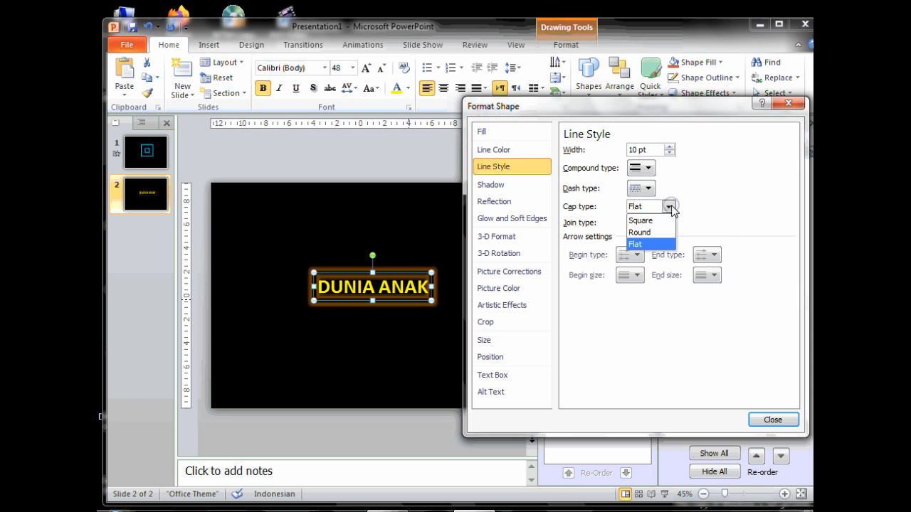
left_click(667, 220)
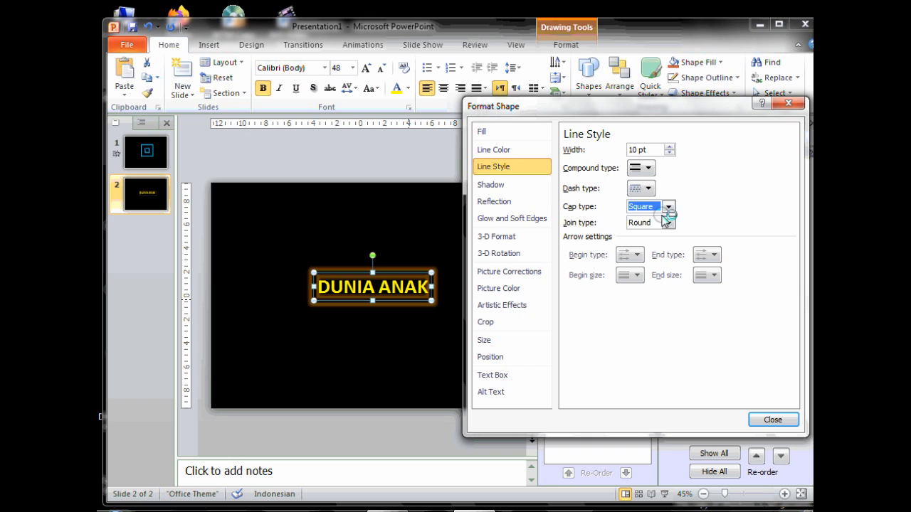
left_click(669, 206)
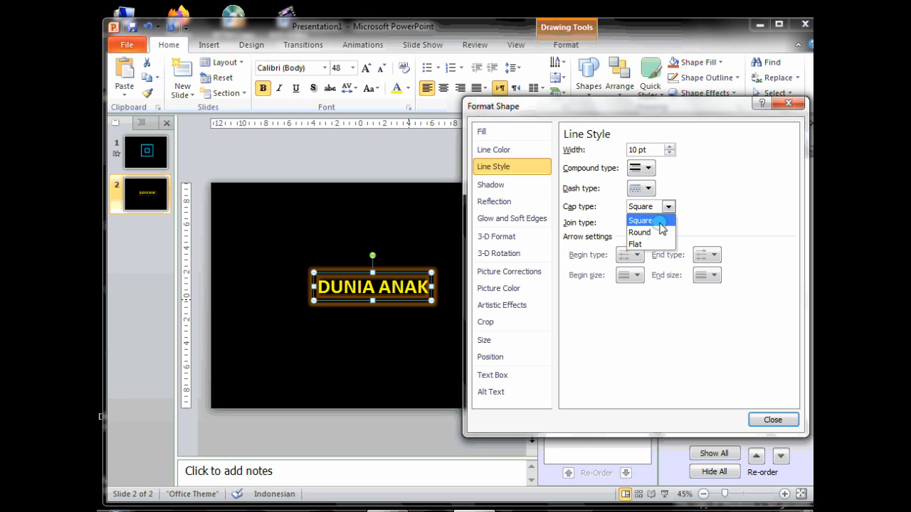
left_click(656, 231)
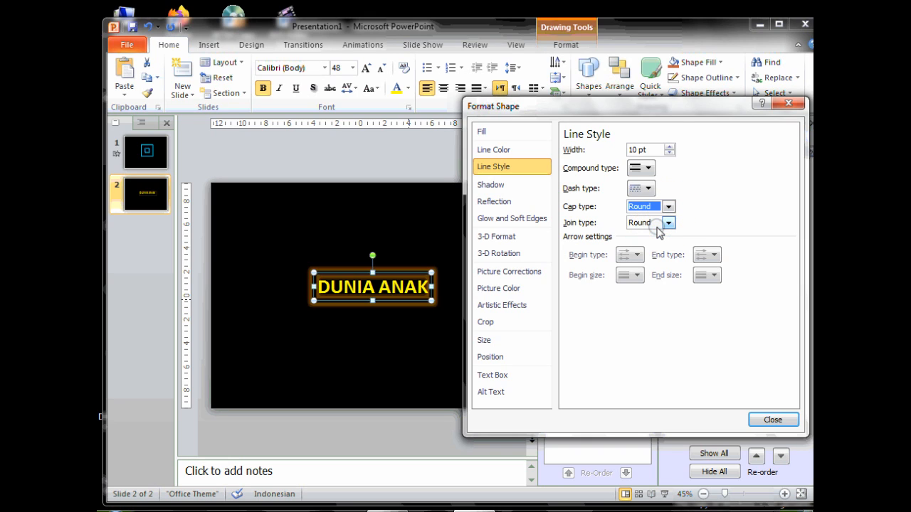
left_click(669, 223)
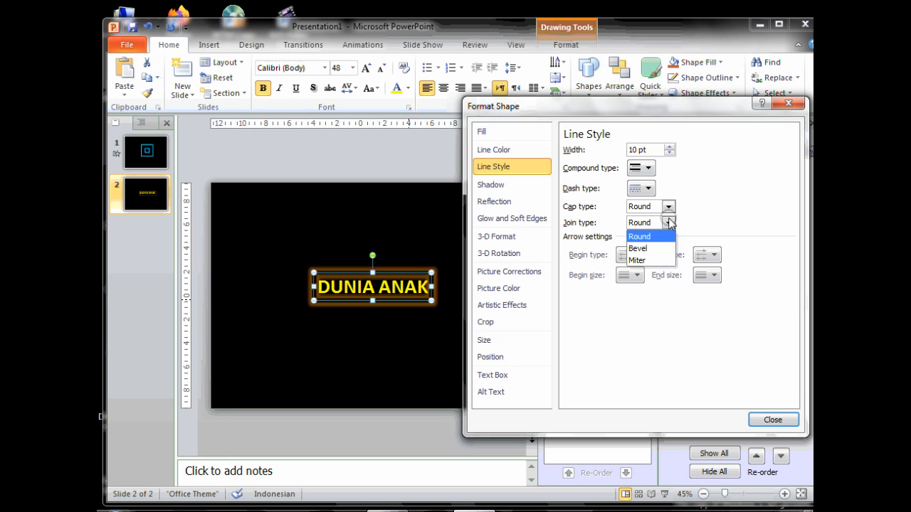
left_click(669, 206)
left_click(669, 206)
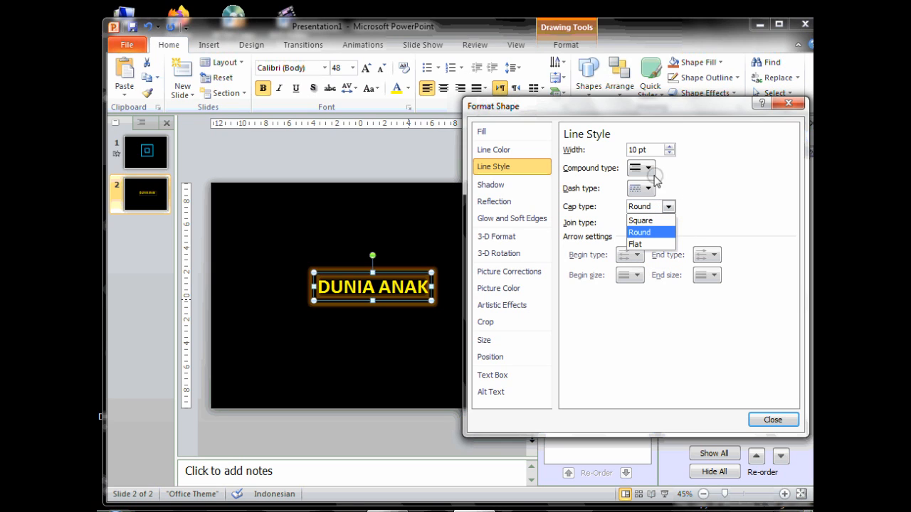
- Apply the last perspective shadow preset, falling diagonally to the lower right, to the text box and color the shadow white
left_click(501, 184)
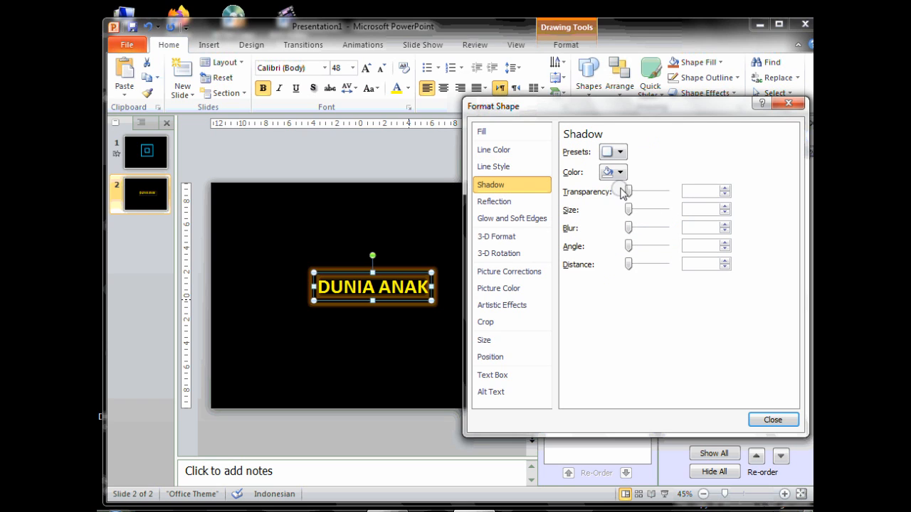
left_click(621, 153)
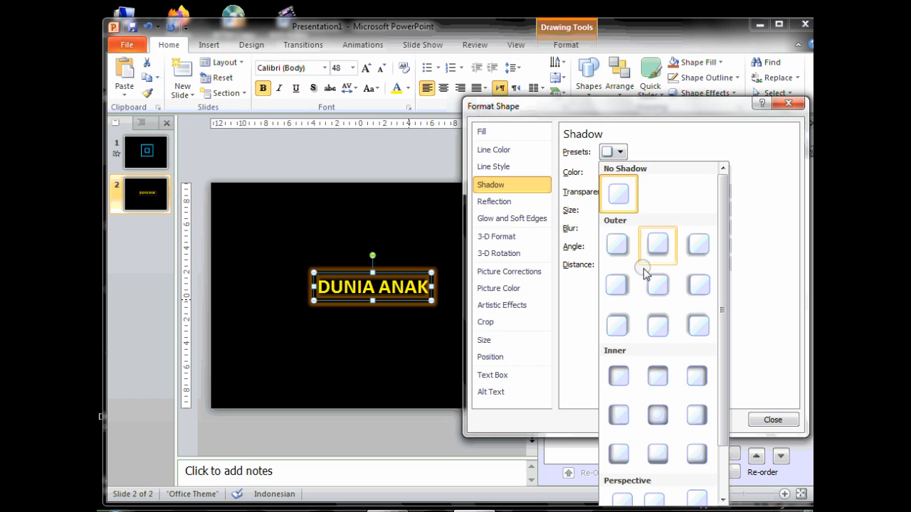
scroll(657, 349, "down", 2)
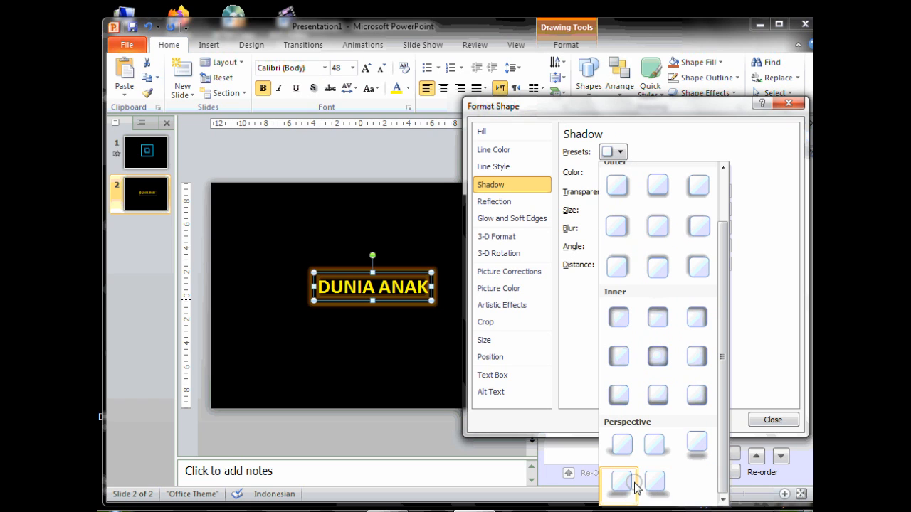
left_click(658, 482)
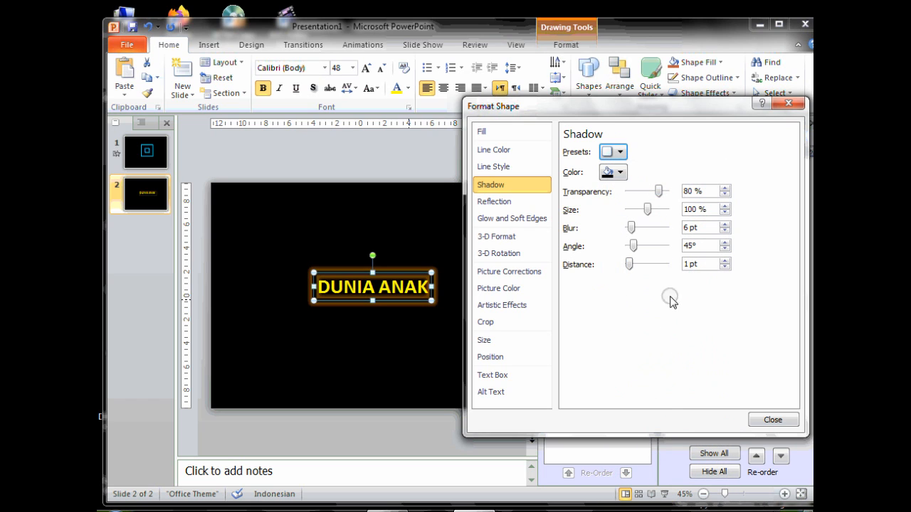
left_click(623, 173)
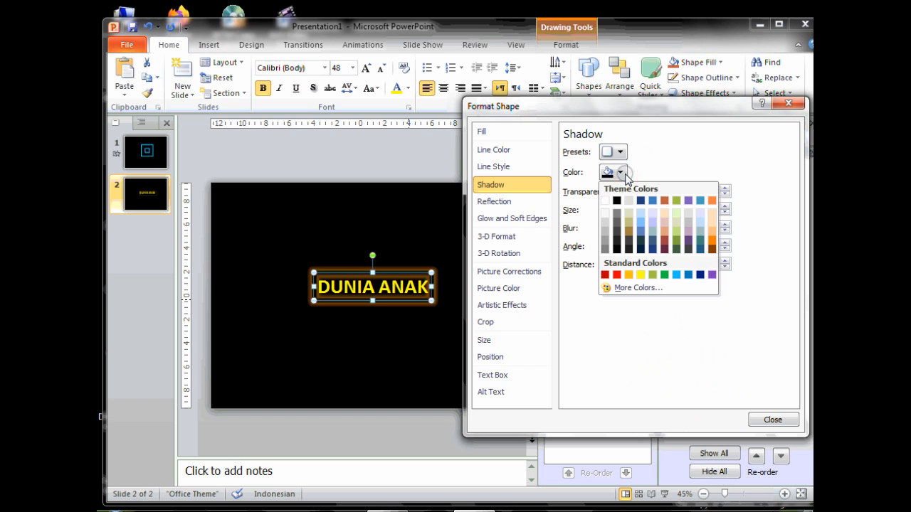
left_click(605, 200)
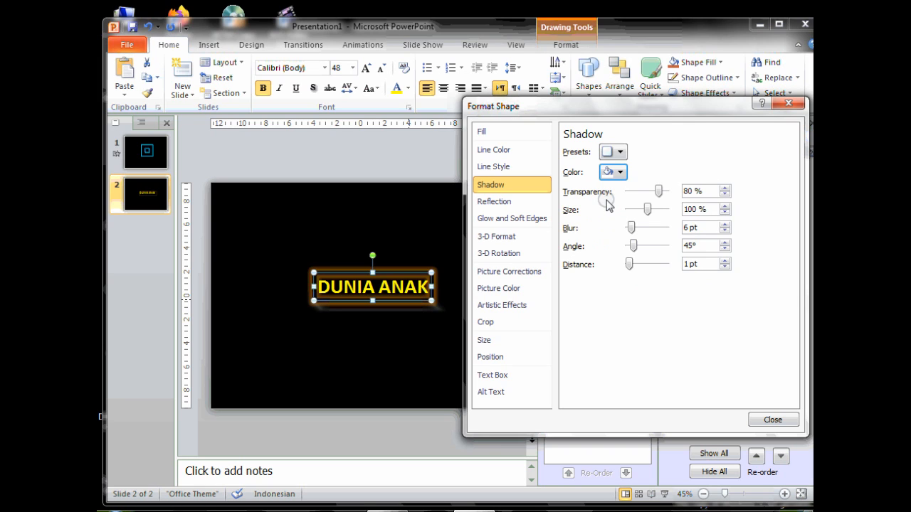
- Adjust the text box's shadow to 92% transparency, 105% size, 32 pt blur, 98° angle and 52 pt distance
left_click(643, 192)
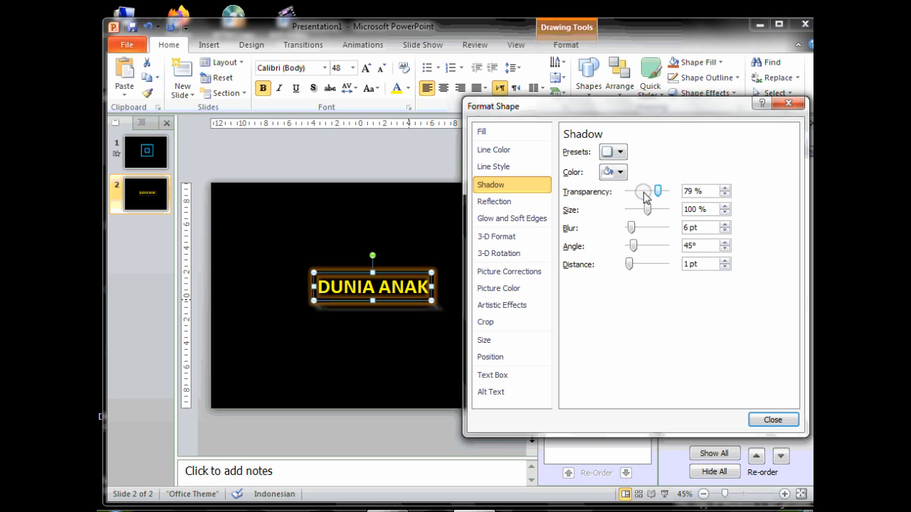
mouse_move(657, 191)
left_mouse_down()
mouse_move(636, 190)
mouse_move(665, 196)
left_mouse_up()
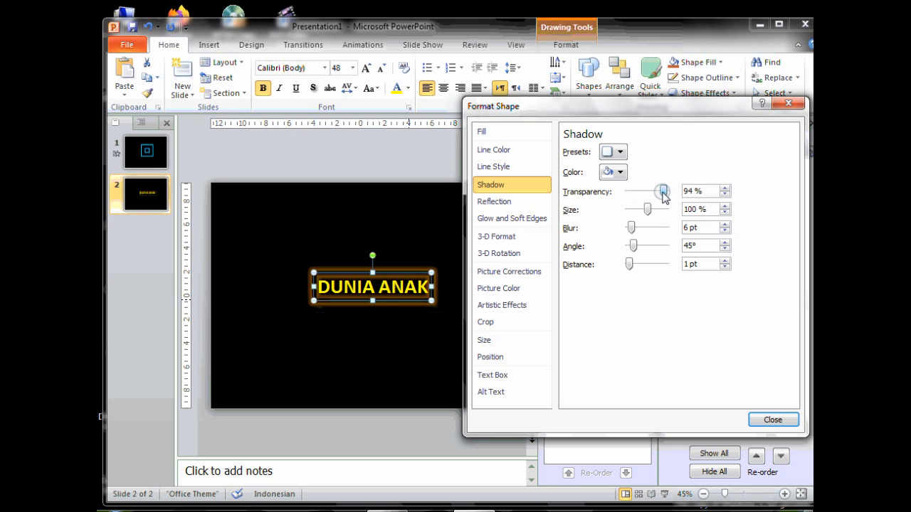
left_click_drag(665, 196, 625, 196)
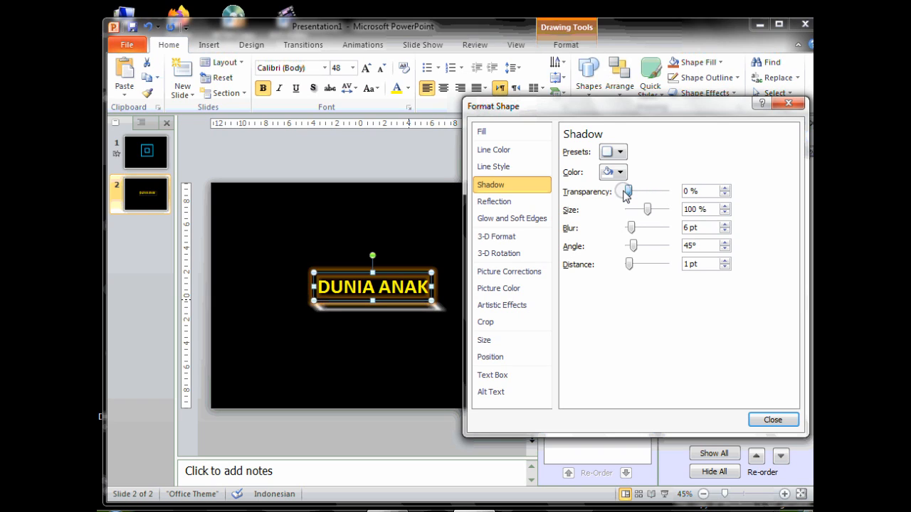
left_click_drag(626, 196, 663, 210)
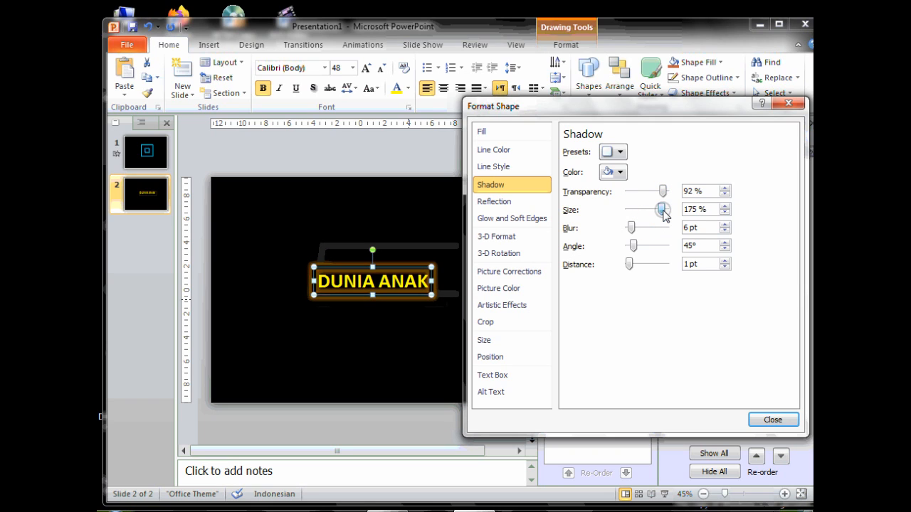
mouse_move(664, 212)
left_mouse_down()
mouse_move(618, 222)
mouse_move(654, 224)
left_mouse_up()
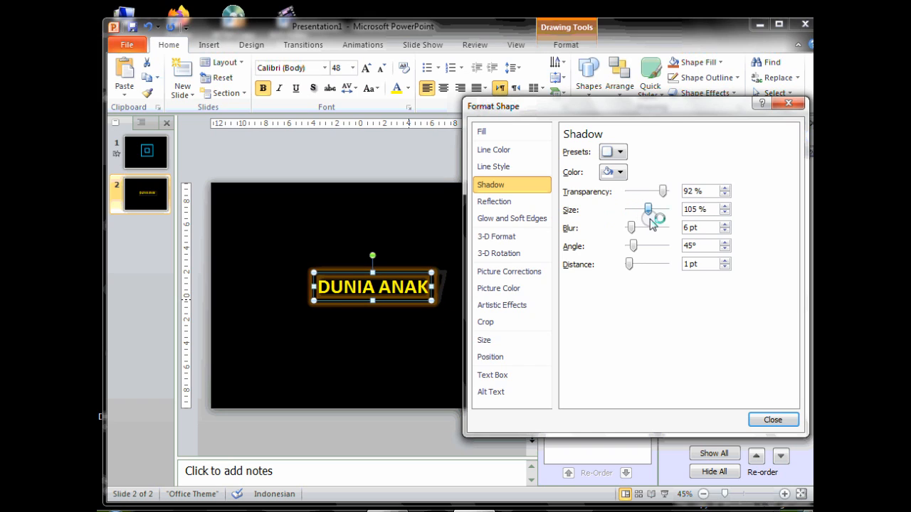
left_click_drag(631, 228, 653, 275)
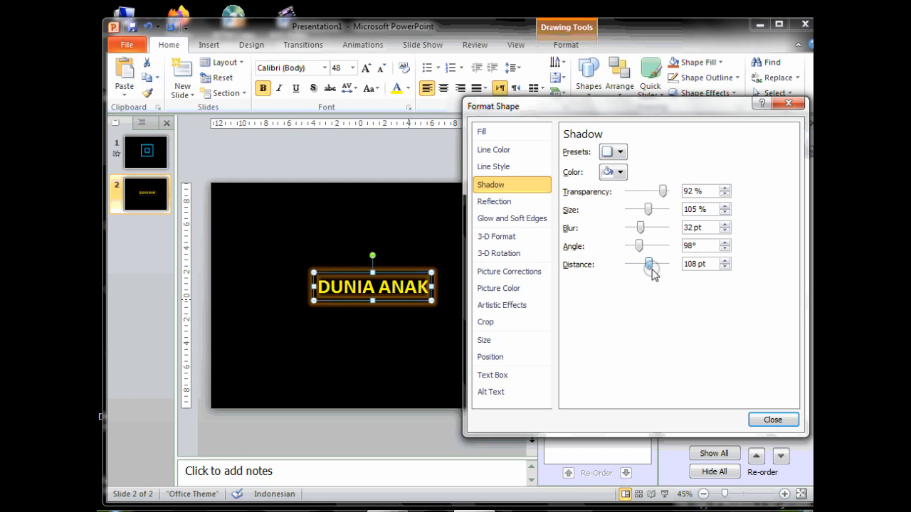
mouse_move(654, 274)
left_mouse_down()
mouse_move(633, 273)
mouse_move(642, 274)
left_mouse_up()
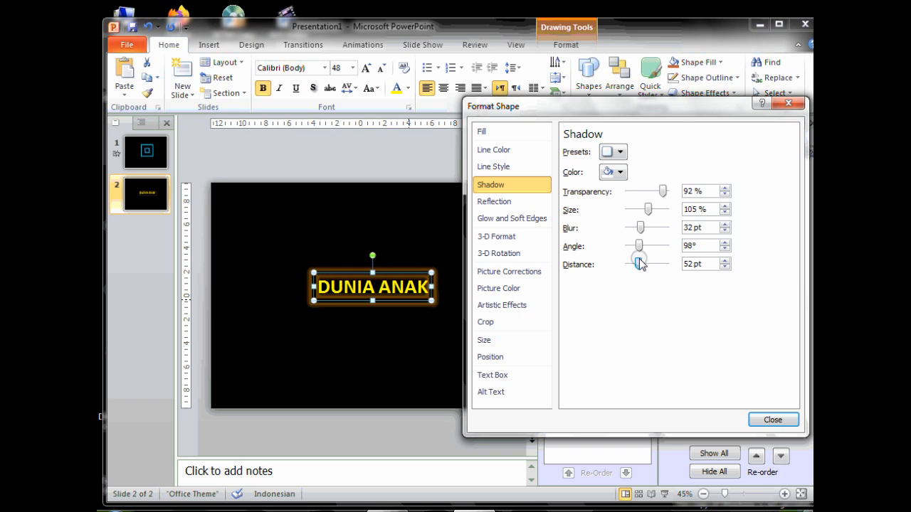
- Apply the first reflection variation to the text box and set its distance to 3 pt and blur to 2 pt
left_click(506, 201)
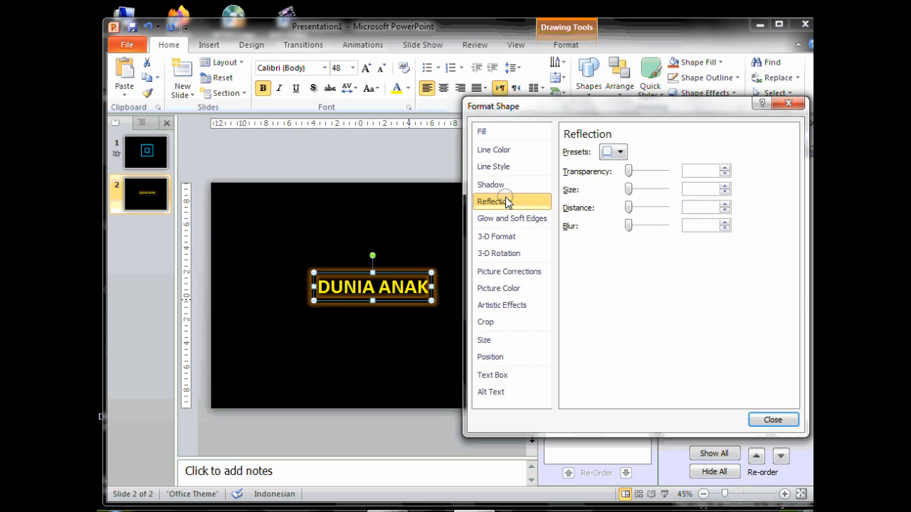
left_click(622, 152)
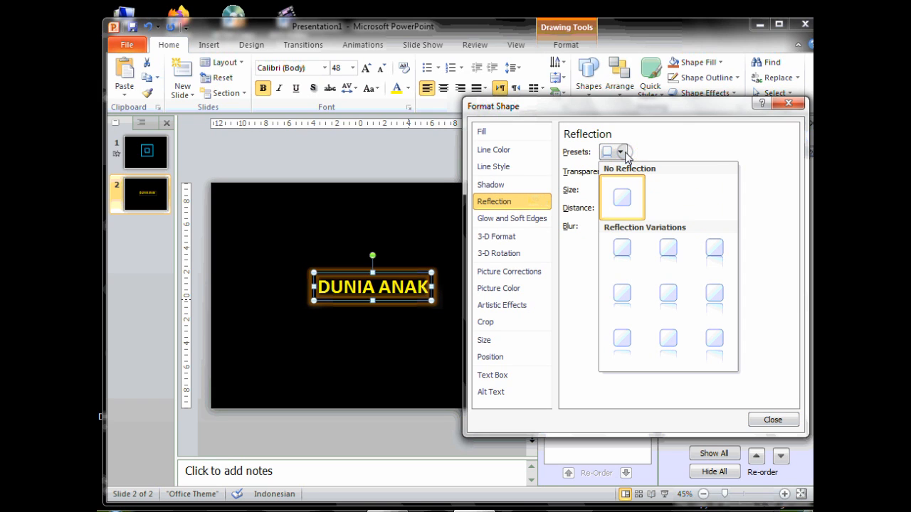
left_click(624, 247)
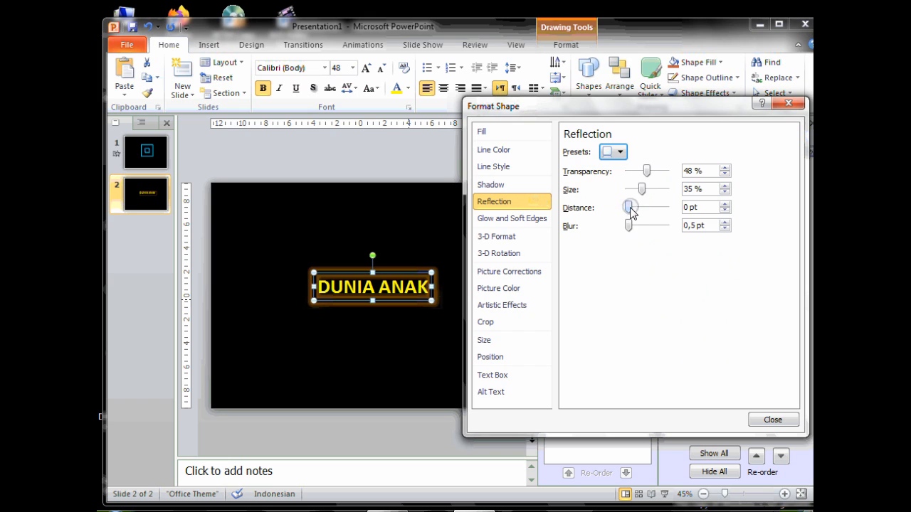
left_click(629, 208)
left_click(636, 206)
left_click(638, 207)
left_click(639, 206)
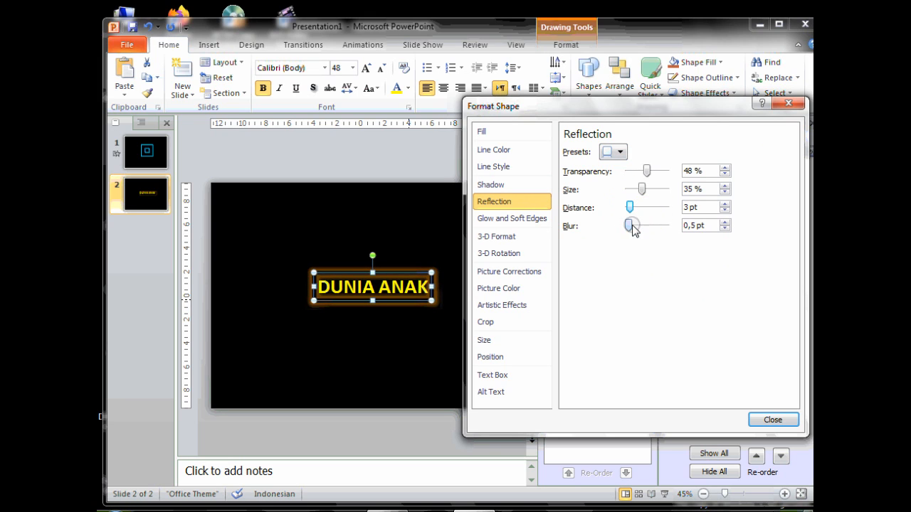
left_click(639, 227)
left_click(640, 228)
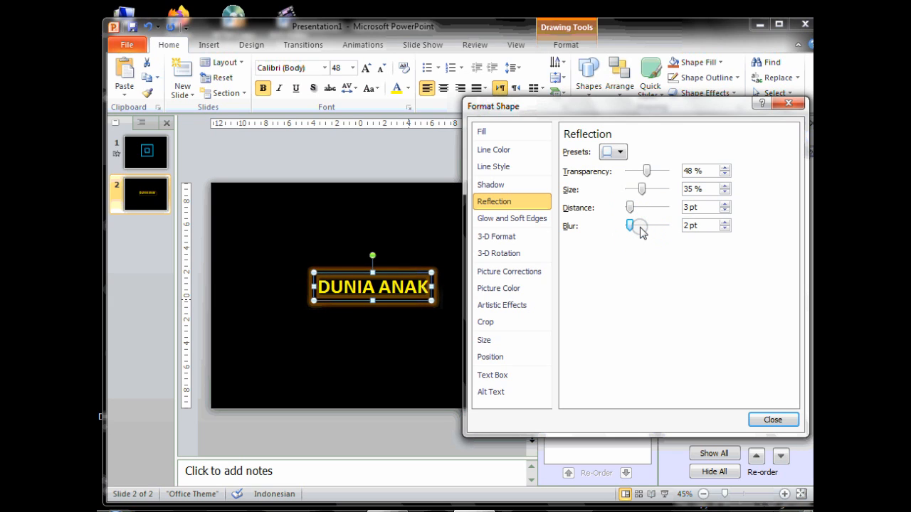
- Apply the 18 pt orange glow preset to the text box and recolor the glow standard yellow
left_click(543, 216)
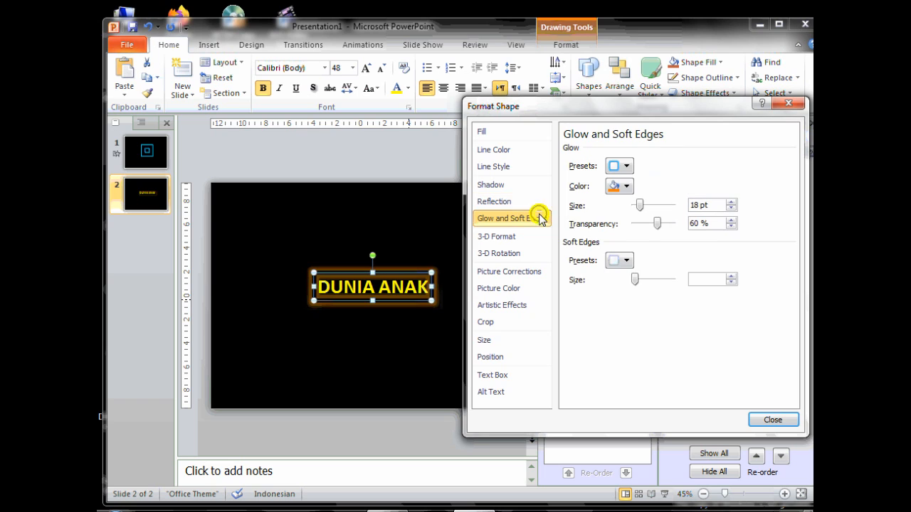
left_click(628, 186)
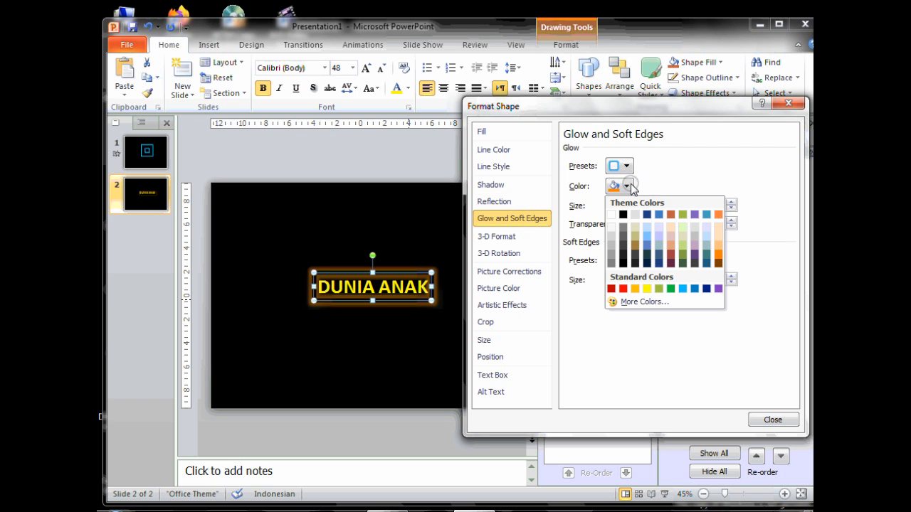
left_click(646, 288)
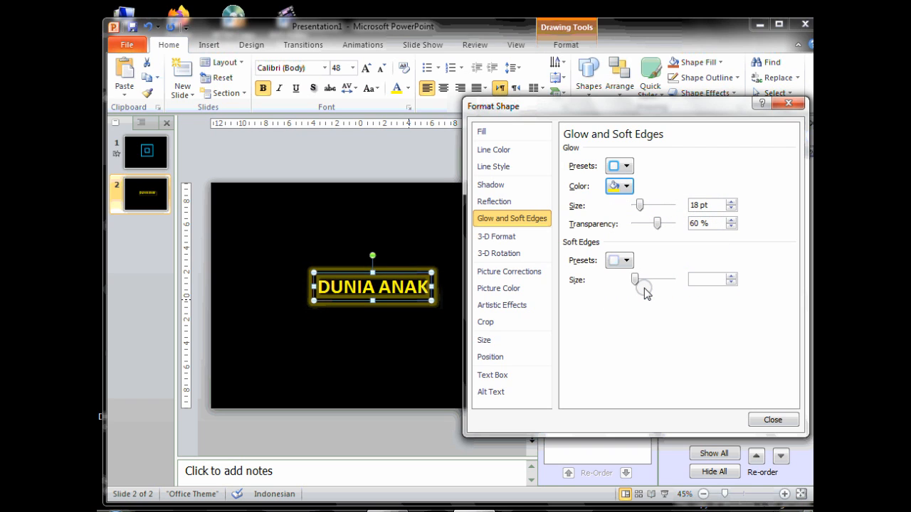
left_click(627, 167)
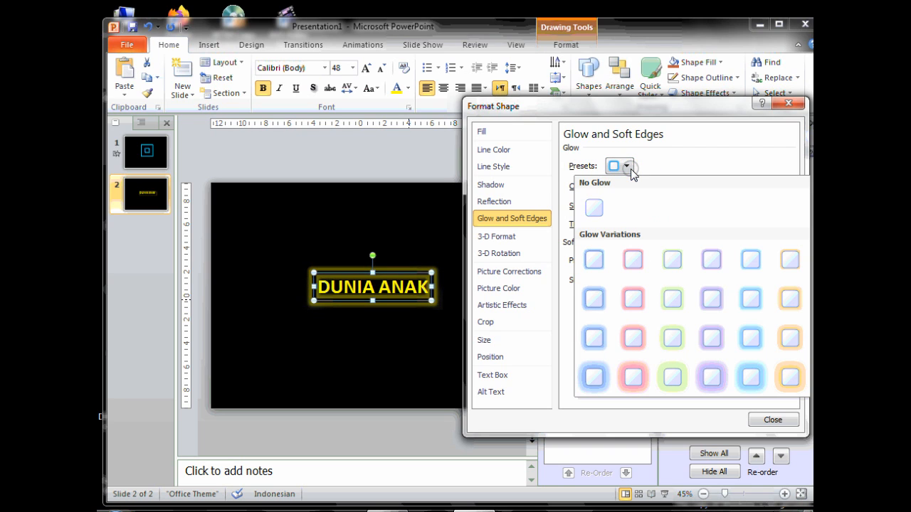
left_click(798, 384)
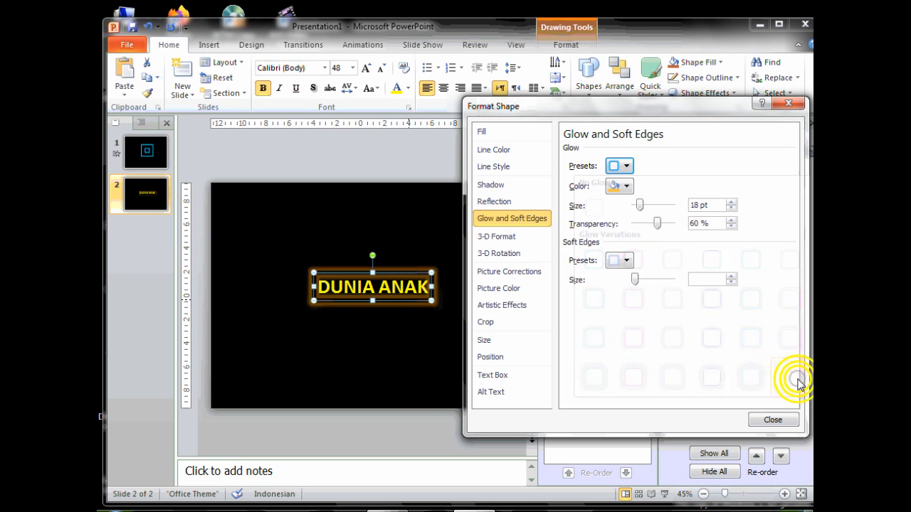
left_click(627, 186)
left_click(645, 289)
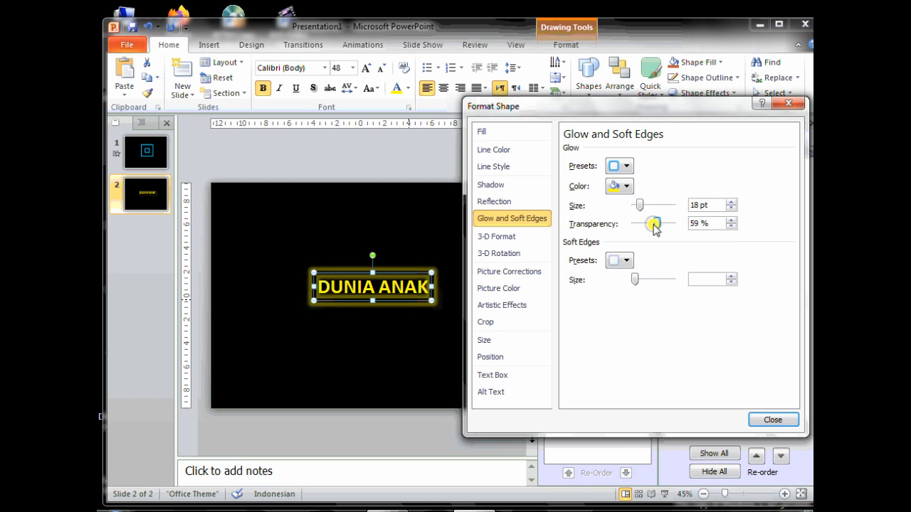
- Try the text box's glow at 0% transparency, then settle on 59%
left_click_drag(656, 226, 658, 226)
left_click_drag(643, 225, 634, 226)
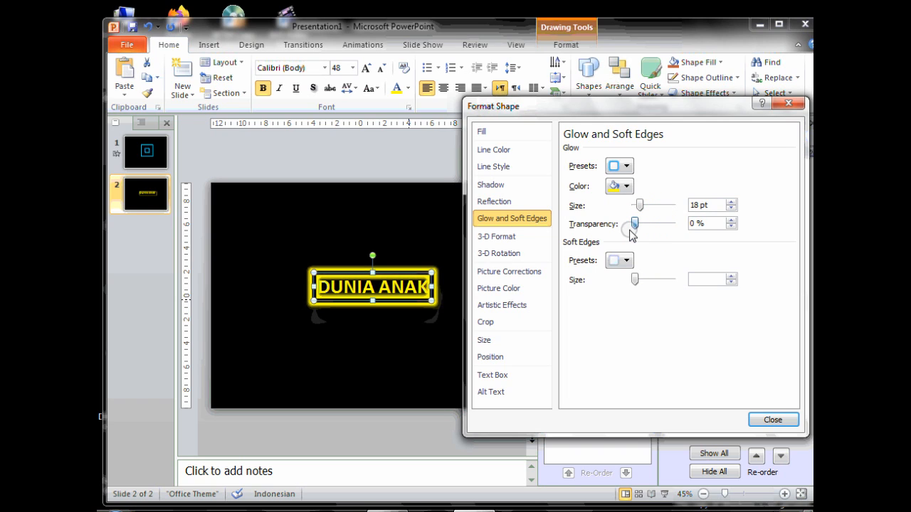
left_click_drag(634, 225, 657, 245)
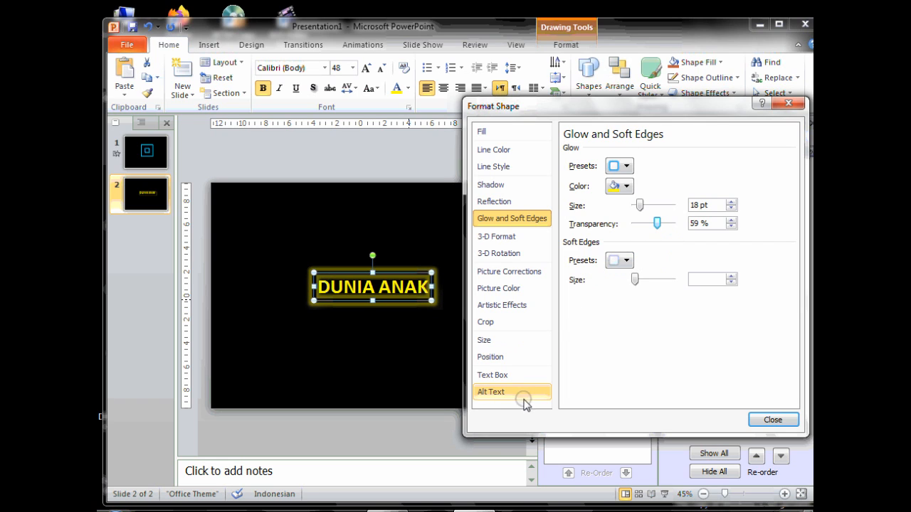
- Try the Do not Autofit and Shrink text on overflow options for the text box, then restore Resize shape to fit text
left_click(490, 393)
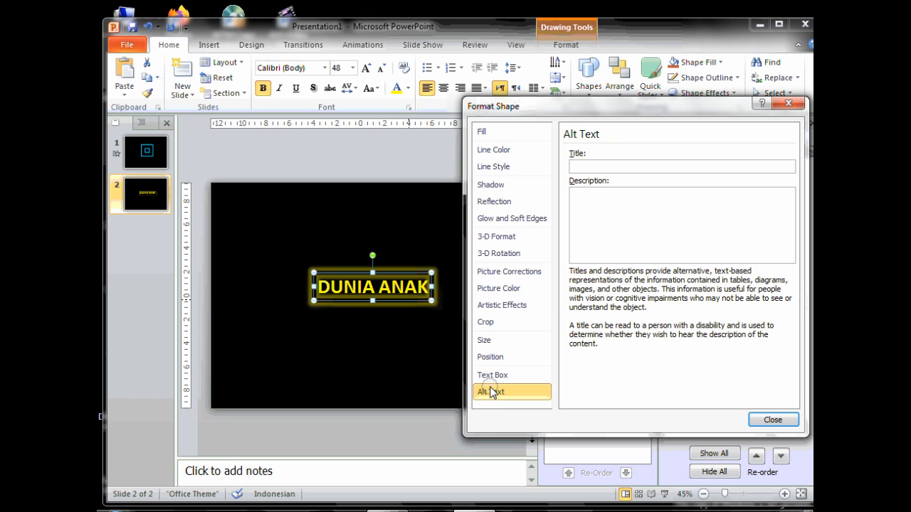
left_click(501, 376)
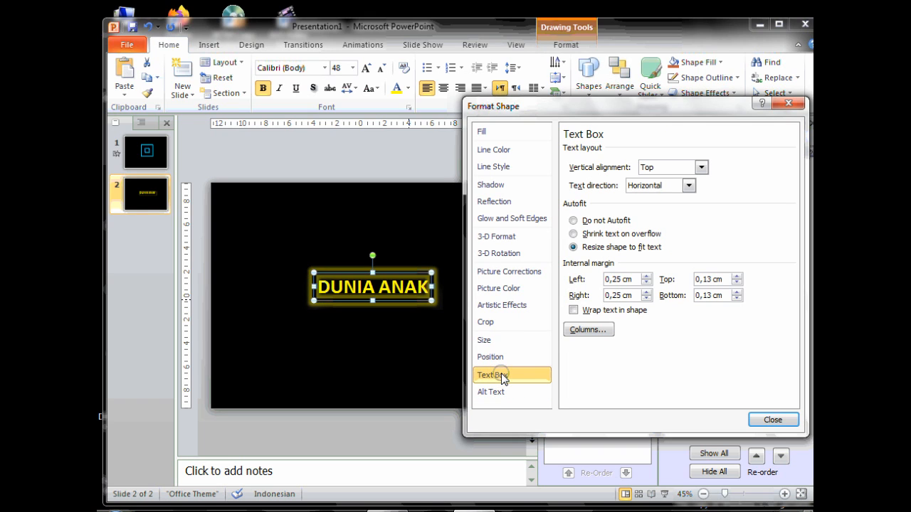
left_click(573, 222)
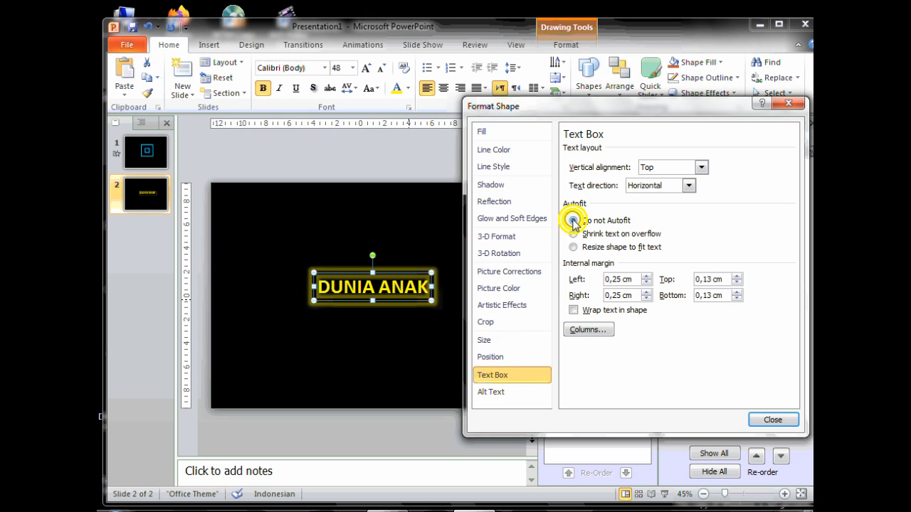
left_click(573, 234)
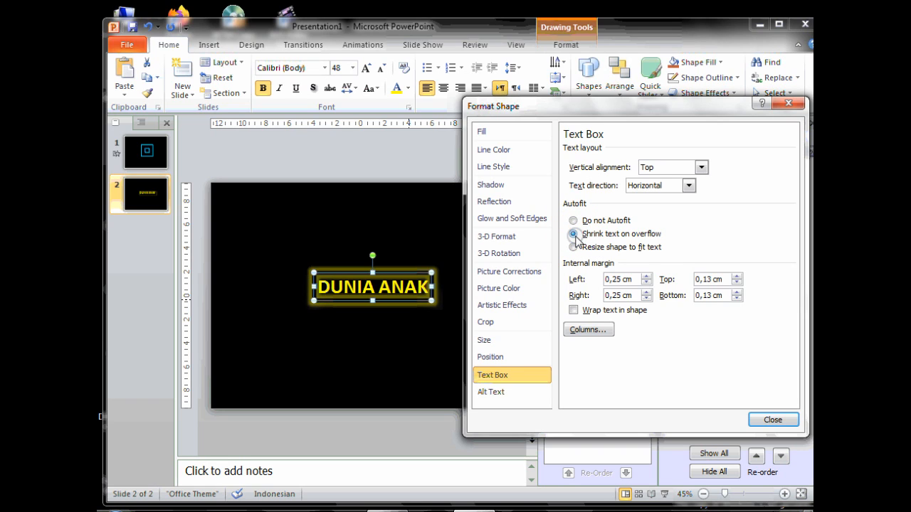
left_click(573, 247)
- Examine the text box's text direction and vertical alignment choices and its position, size, crop, picture, 3-D and glow settings
left_click(687, 186)
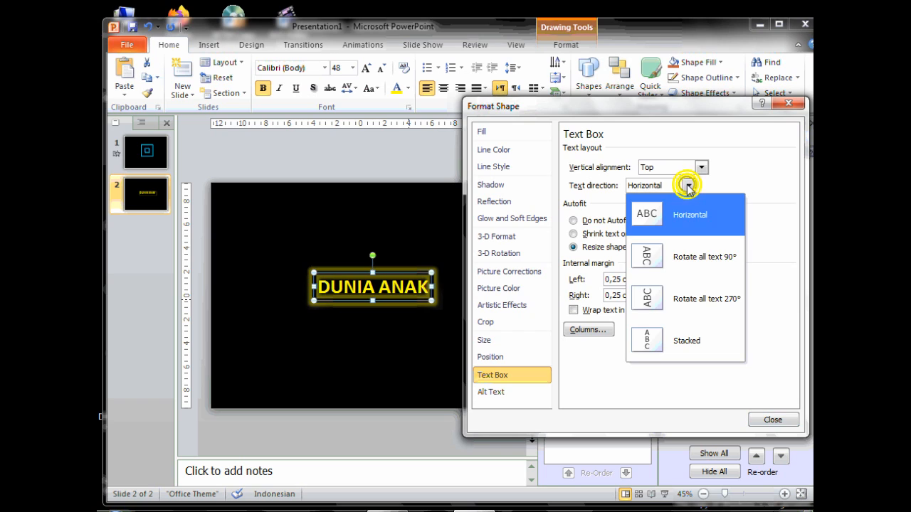
left_click(701, 168)
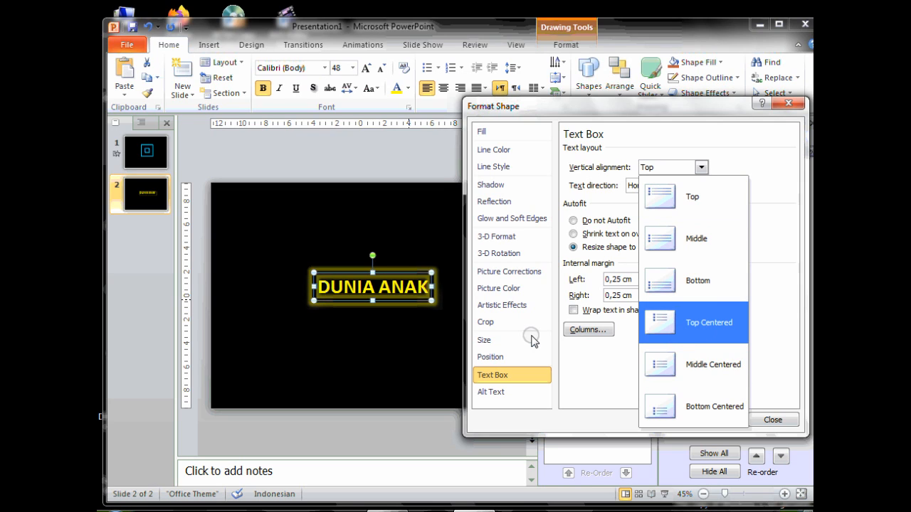
left_click(590, 371)
left_click(502, 357)
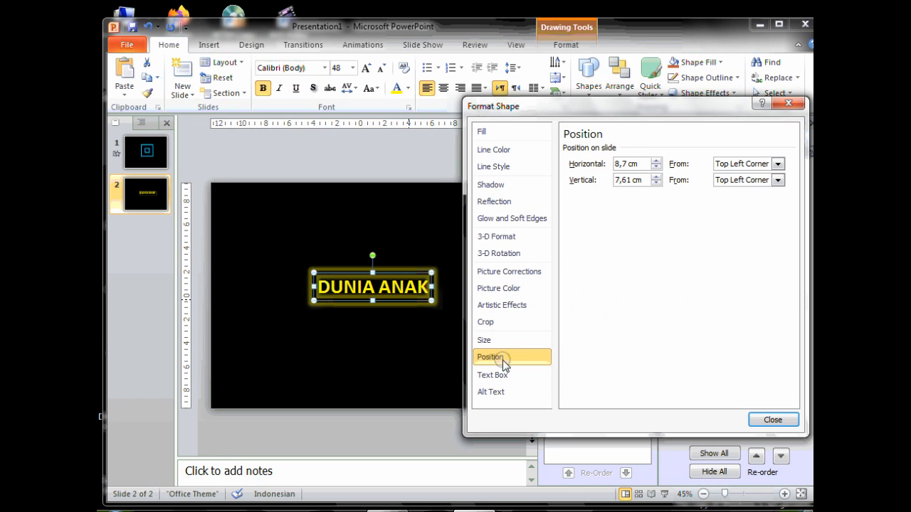
left_click(498, 341)
left_click(502, 323)
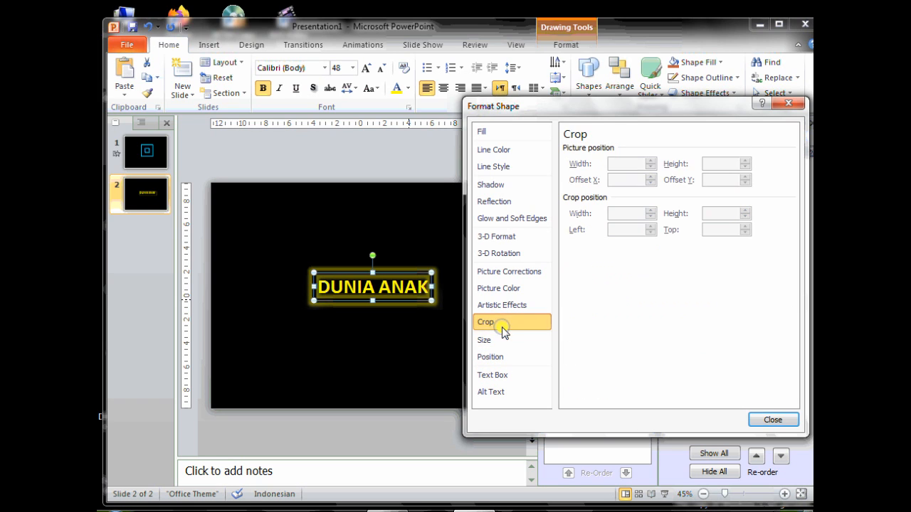
left_click(512, 306)
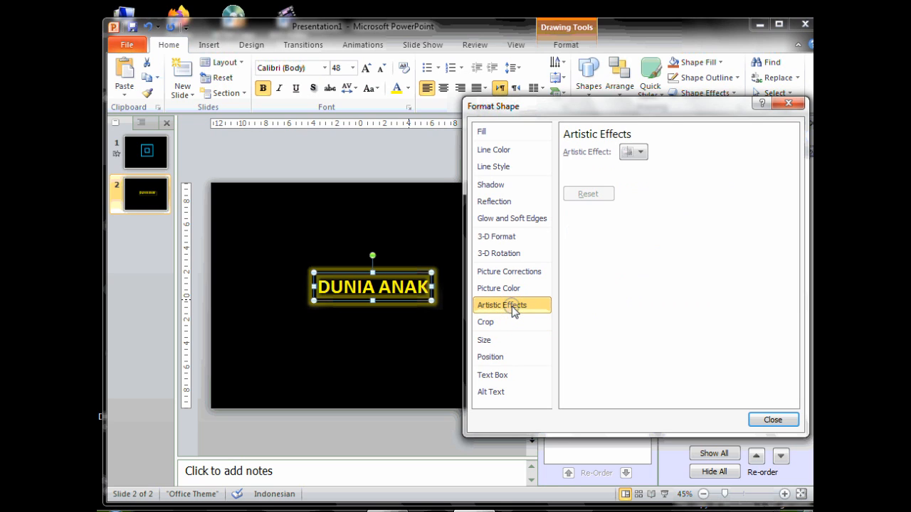
left_click(517, 294)
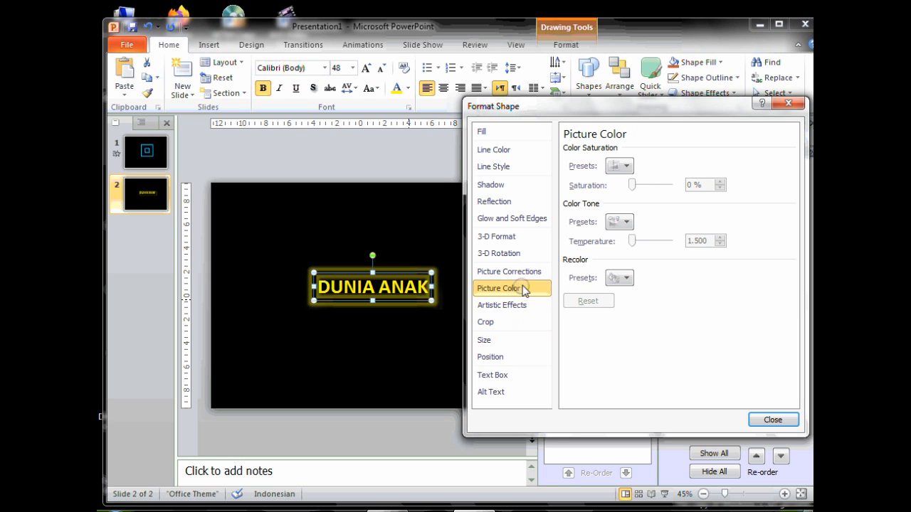
left_click(528, 273)
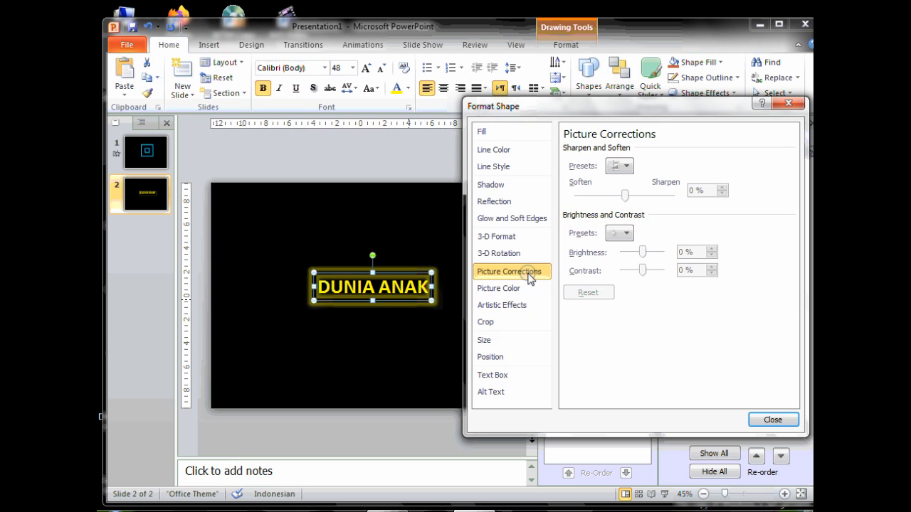
left_click(517, 256)
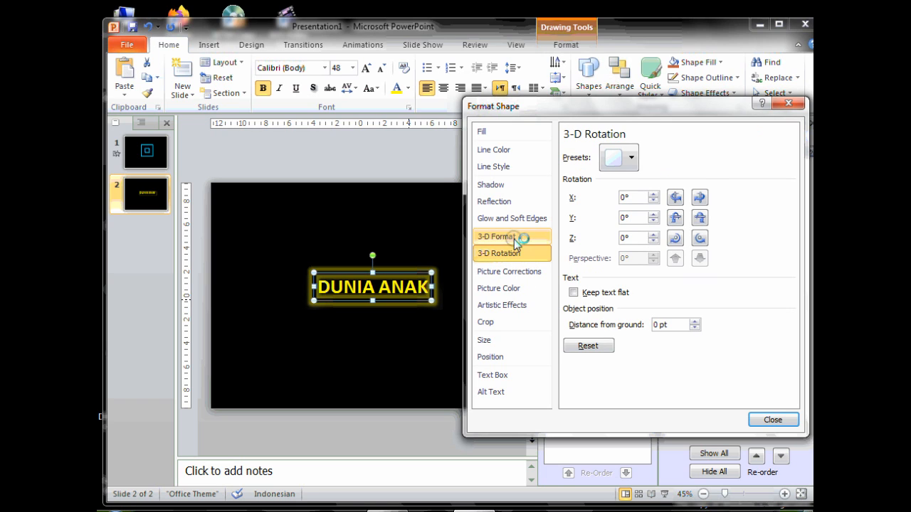
left_click(514, 239)
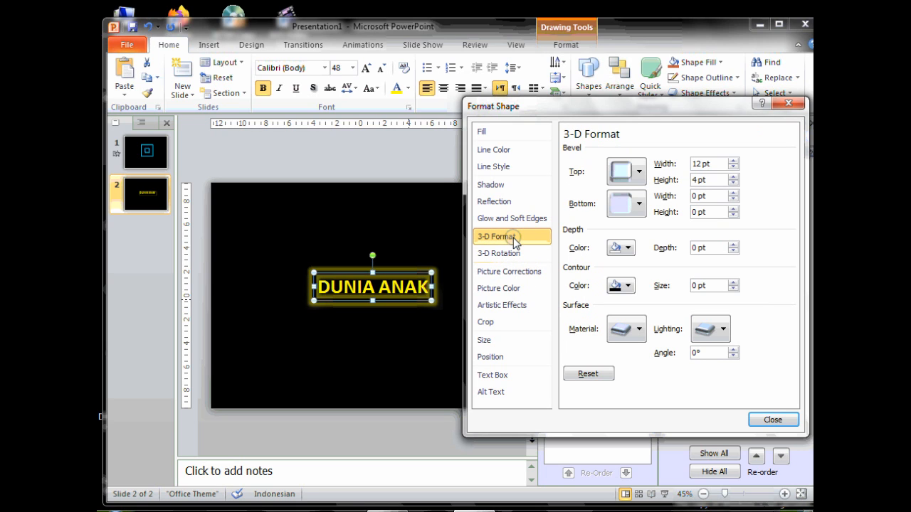
left_click(528, 221)
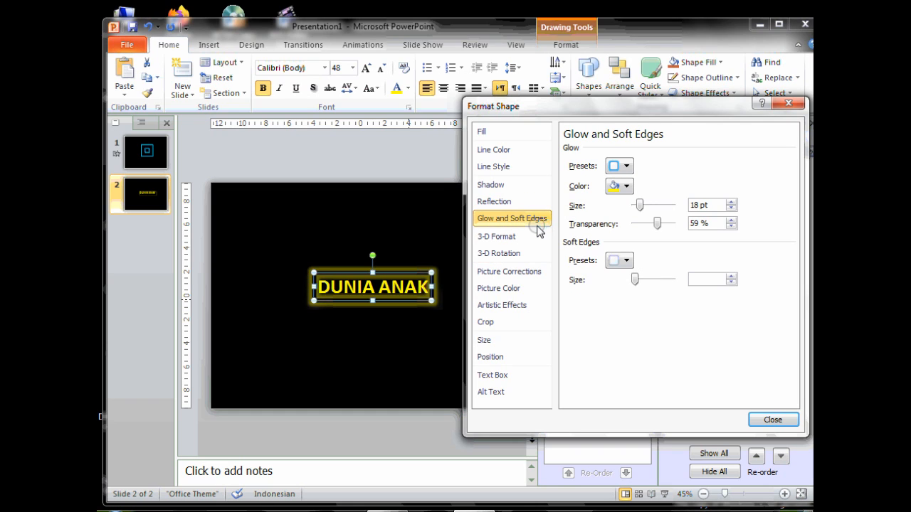
- Try the solid fill and no fill on the text box, settle on Gradient fill and close the shape formatting
left_click(502, 136)
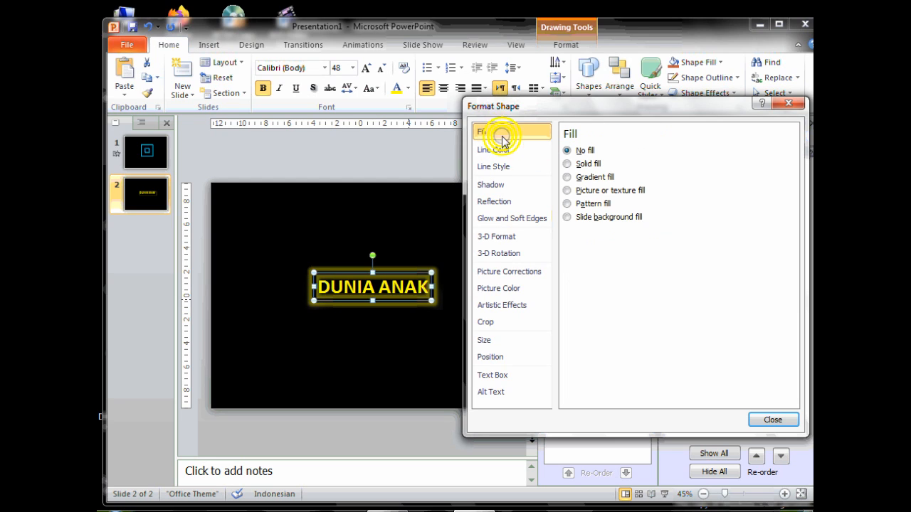
left_click(568, 163)
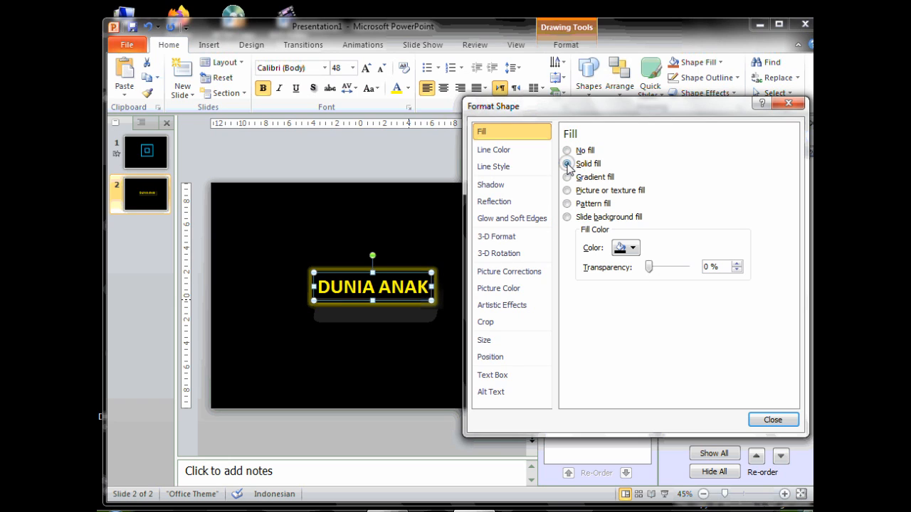
left_click(567, 178)
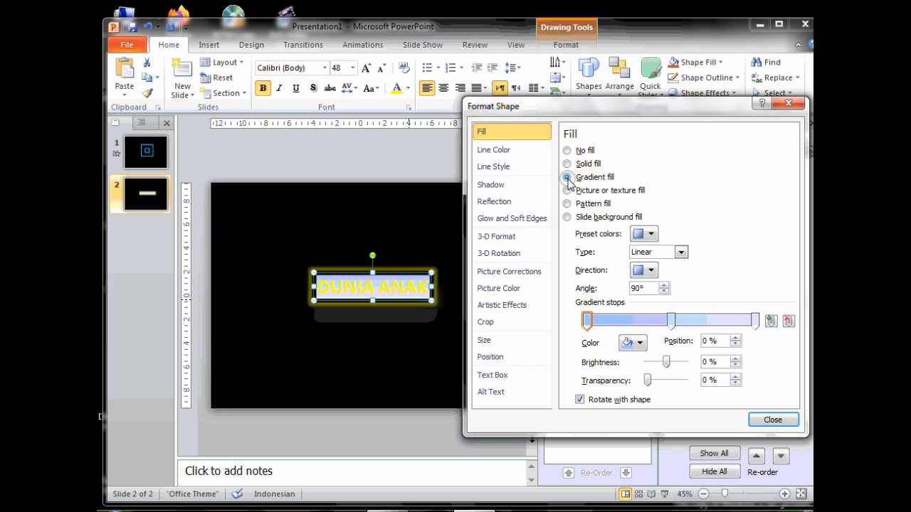
left_click(567, 150)
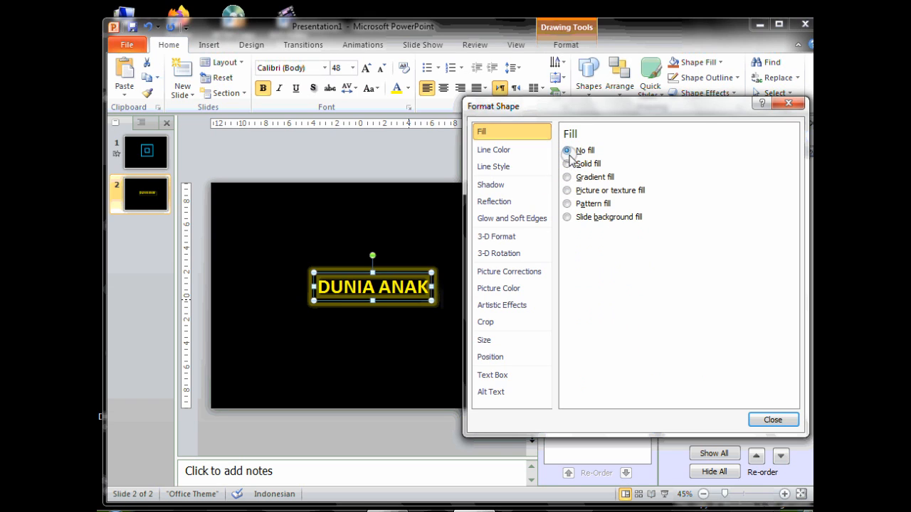
left_click(567, 164)
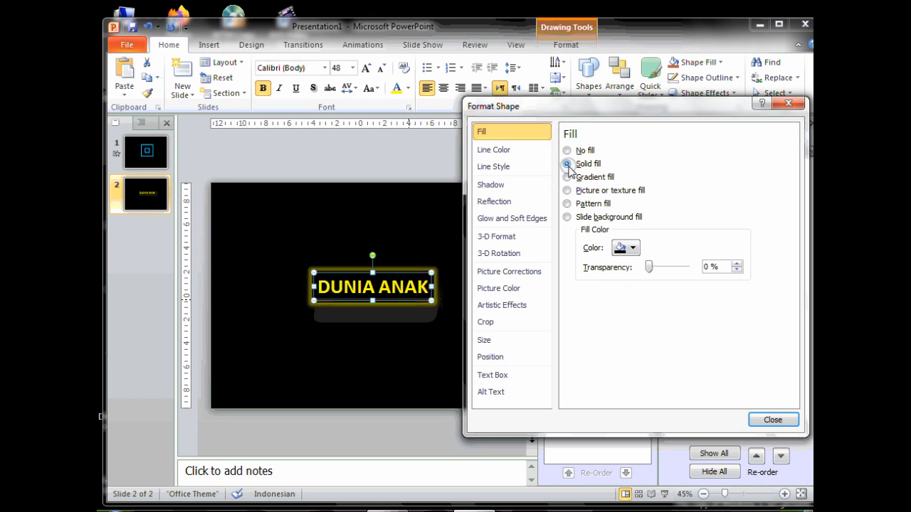
left_click(568, 178)
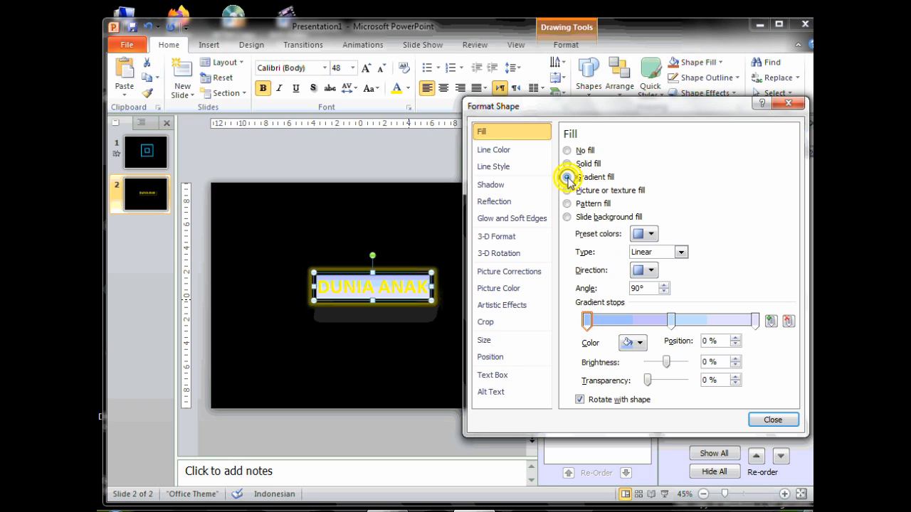
left_click(781, 420)
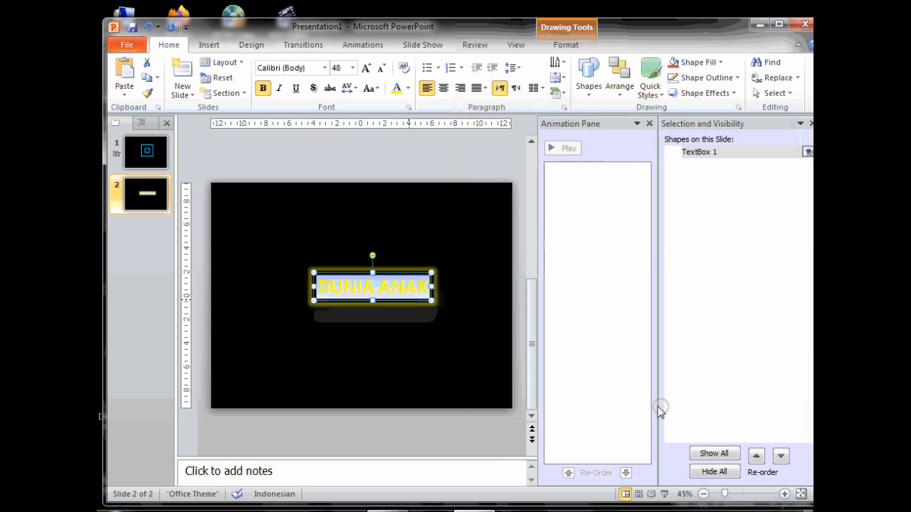